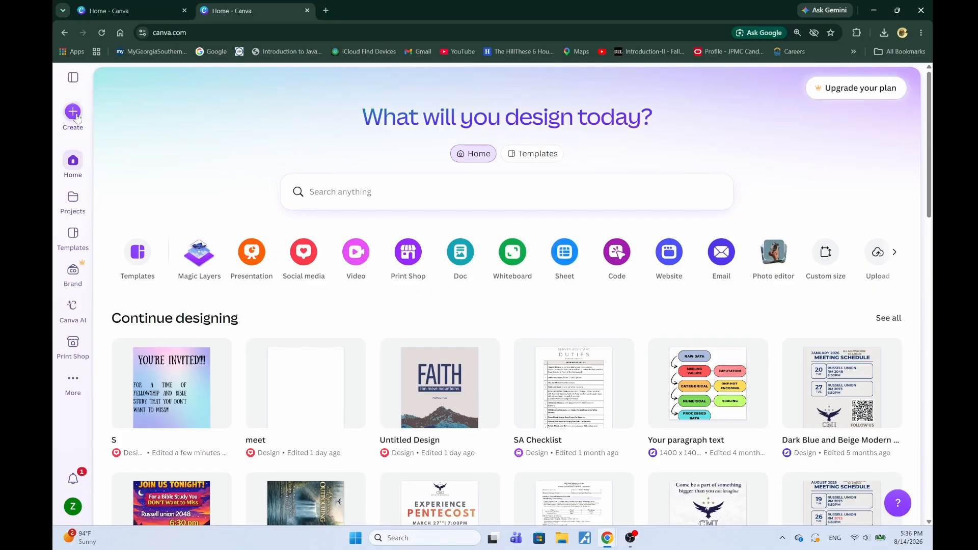
- Create a new blank design using the Instagram Post (4:5) format
click(74, 113)
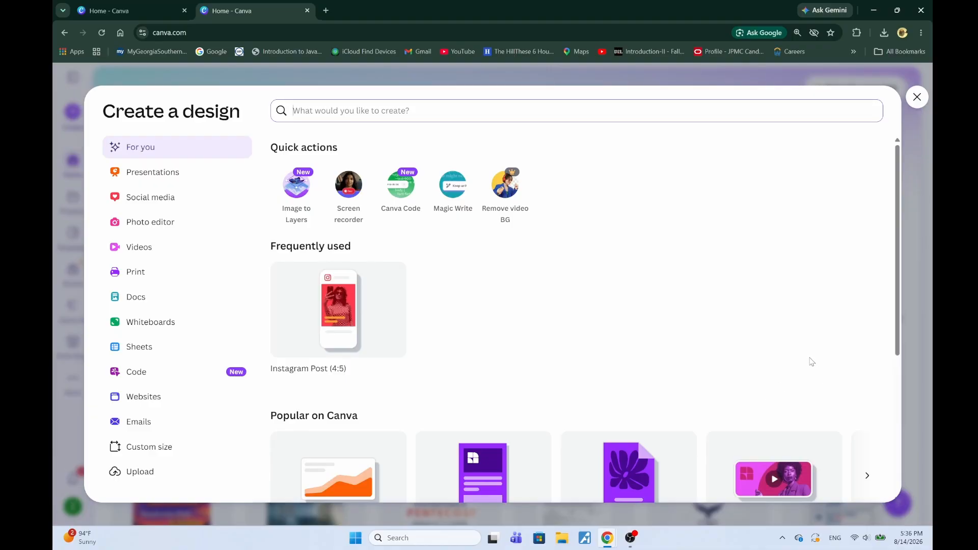
scroll(479, 359, down, 1)
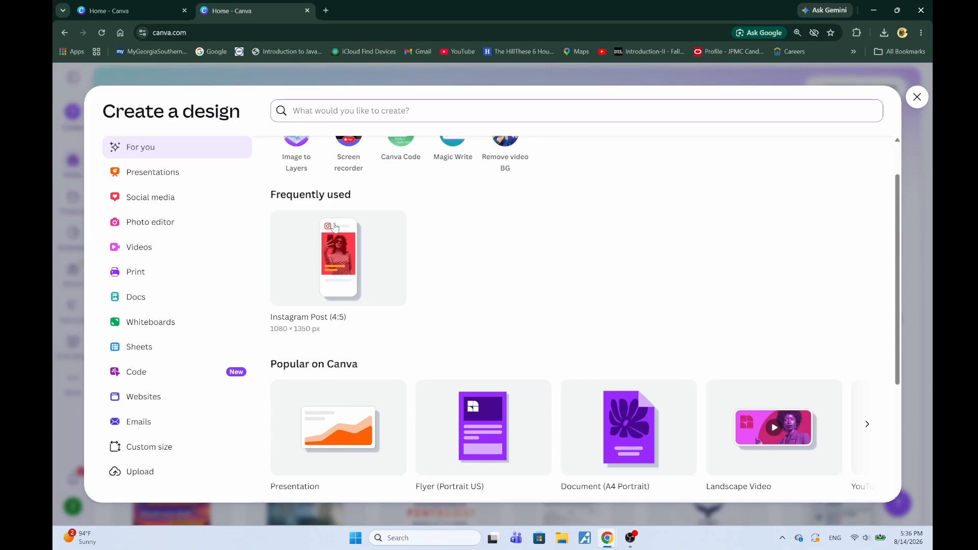
click(333, 278)
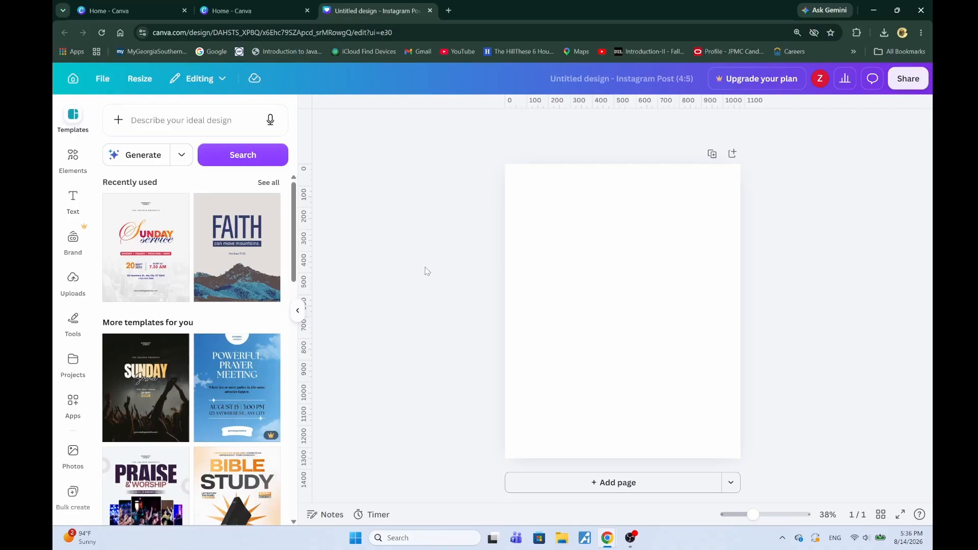
scroll(186, 347, down, 3)
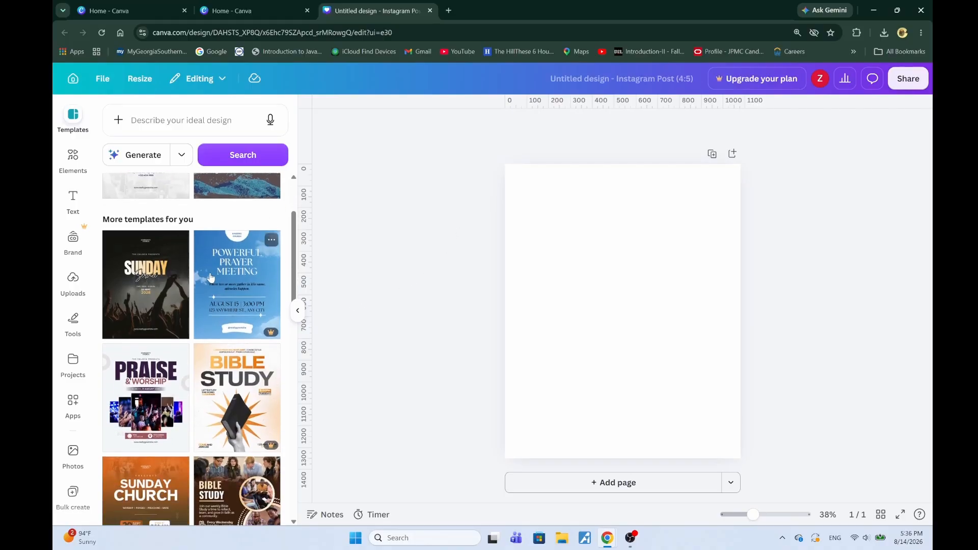
scroll(211, 277, down, 9)
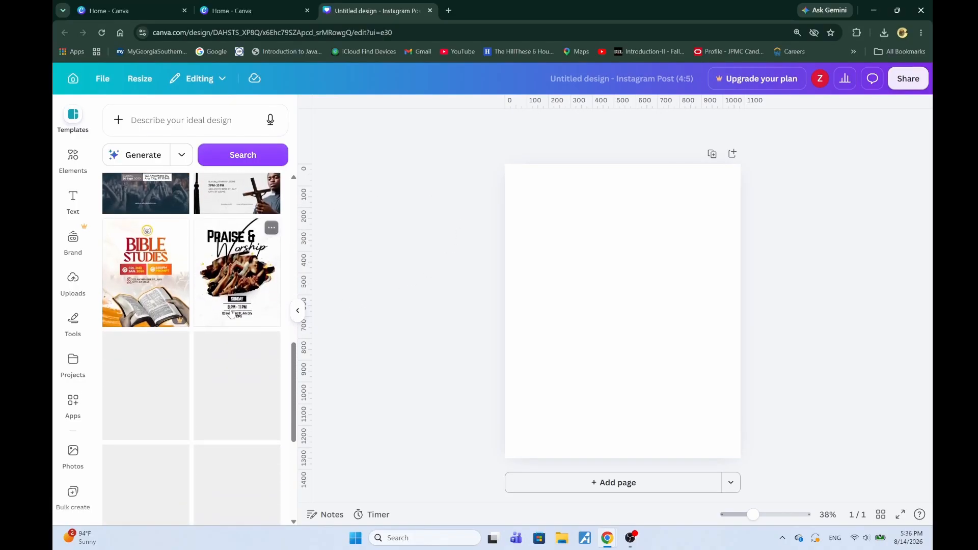
scroll(194, 324, down, 3)
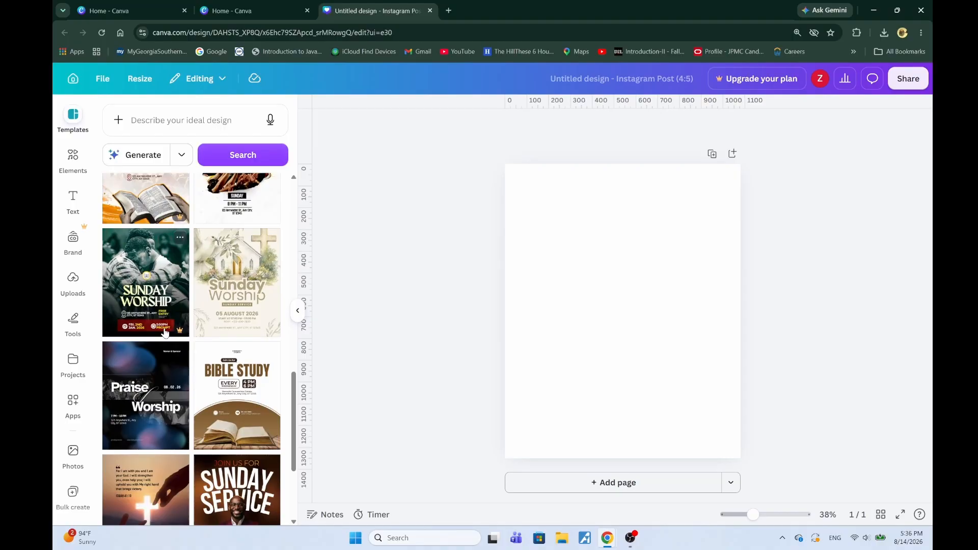
scroll(164, 278, up, 6)
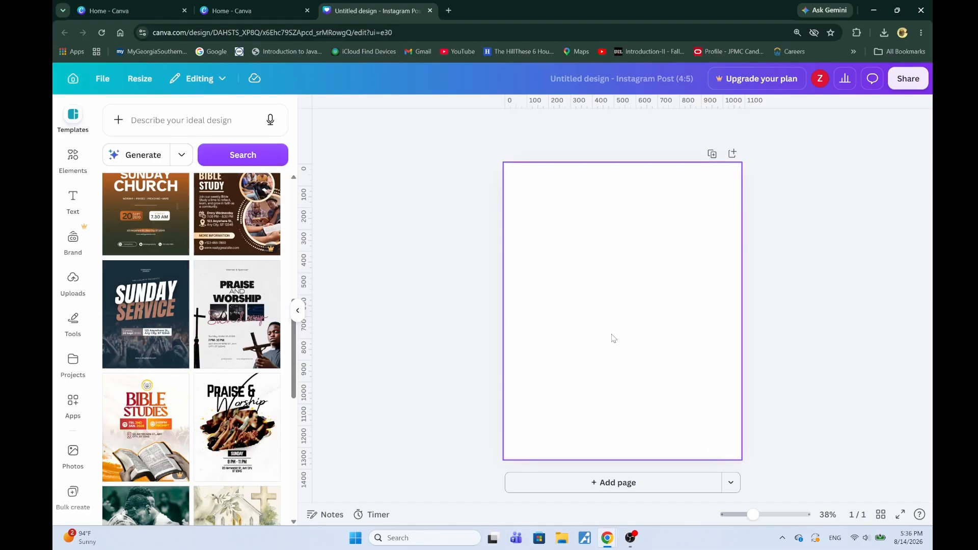
- Search the design elements for "background"
click(72, 161)
click(158, 125)
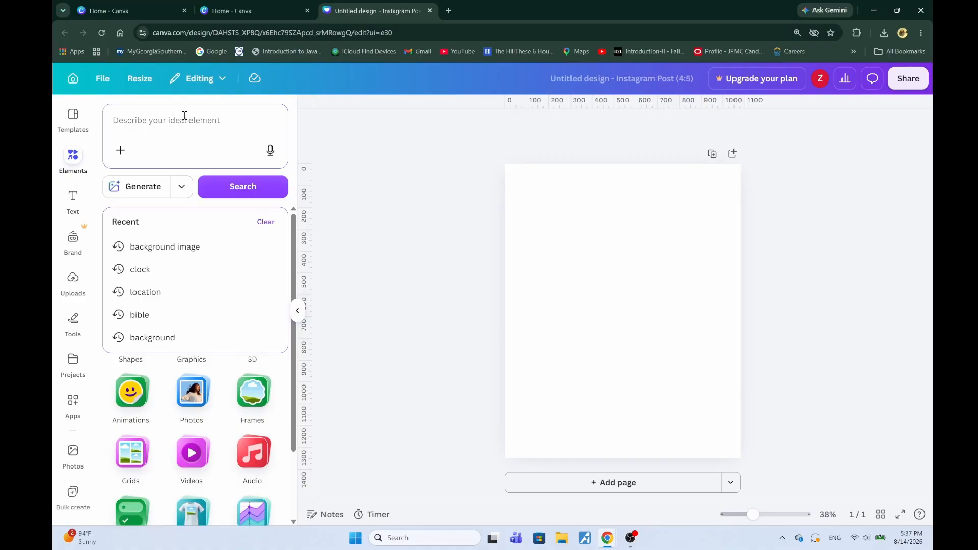
text(b)
key(BackSpace)
text(back)
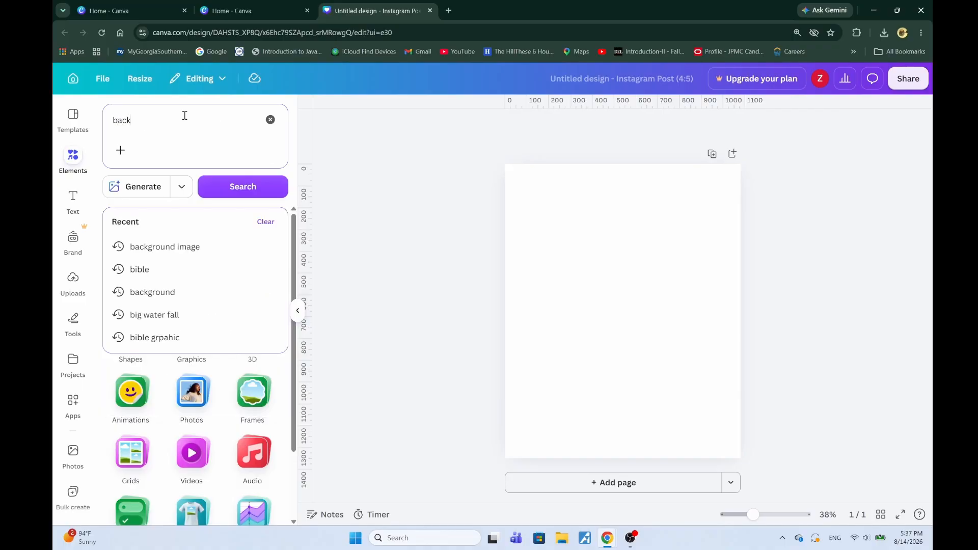
text(ground)
key(Return)
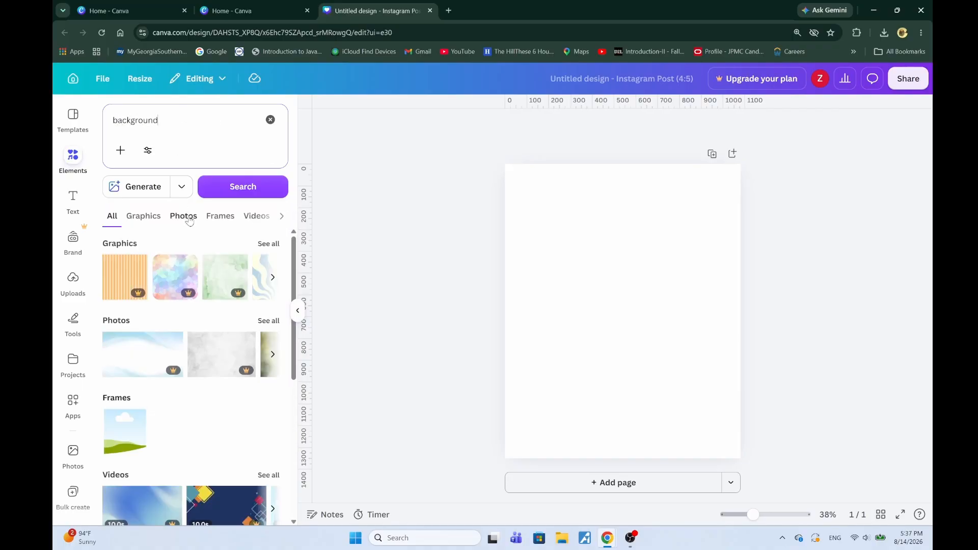
- Find the plain dark blue textured image among all the background photos and place it on the page
click(264, 326)
scroll(158, 320, down, 5)
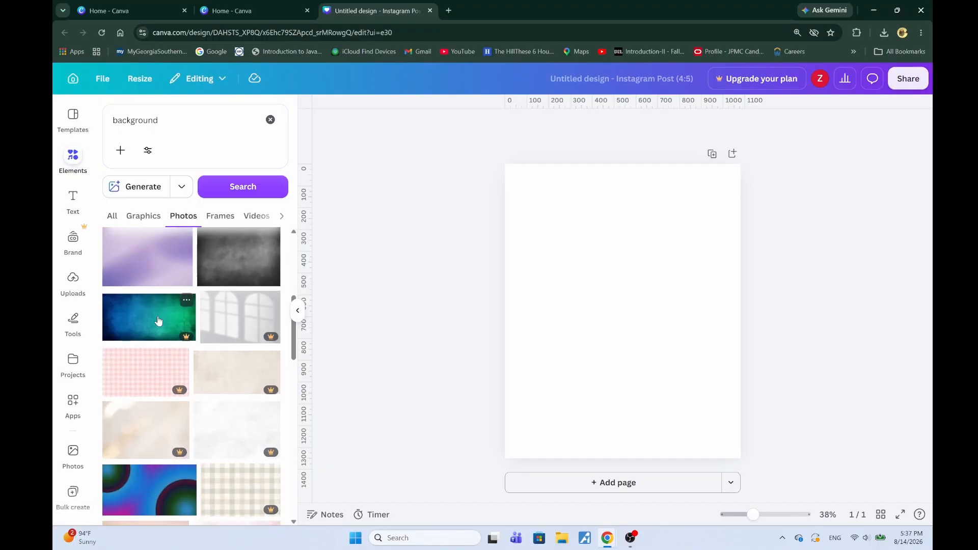
scroll(158, 320, down, 3)
scroll(164, 347, down, 2)
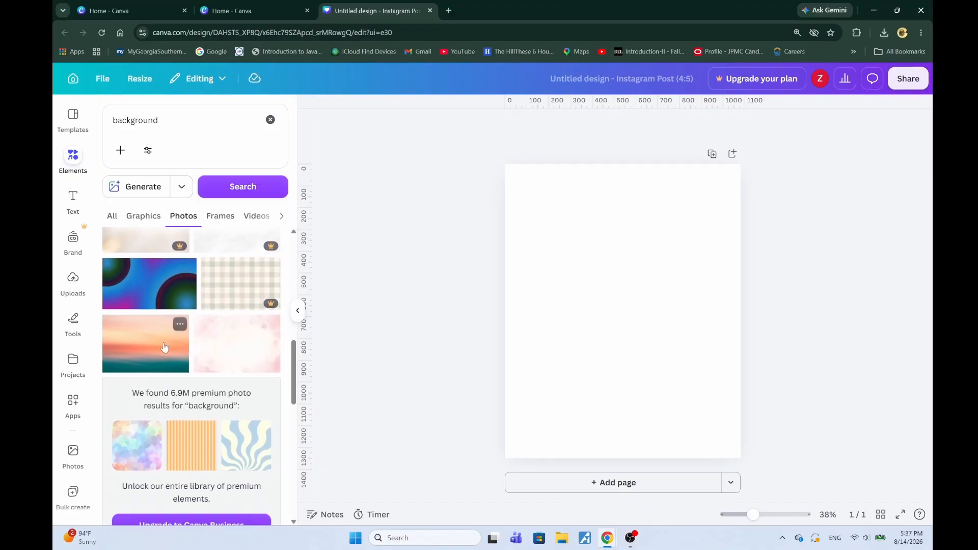
scroll(143, 338, down, 6)
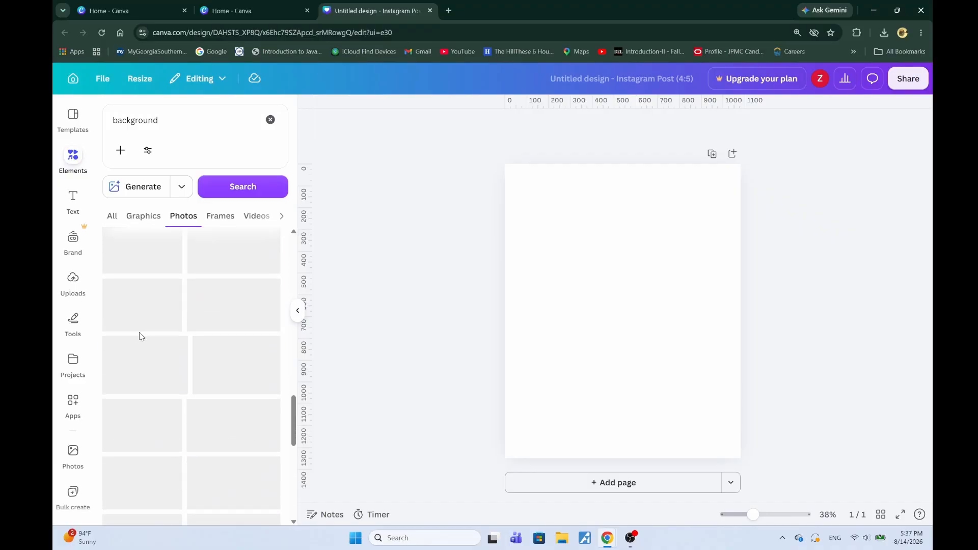
scroll(141, 336, down, 3)
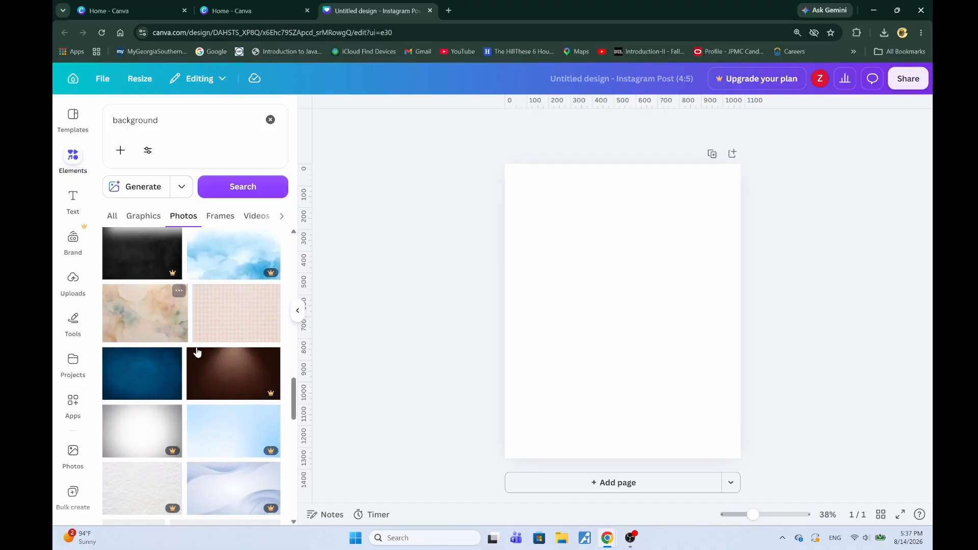
scroll(173, 346, down, 2)
drag(168, 341, 550, 209)
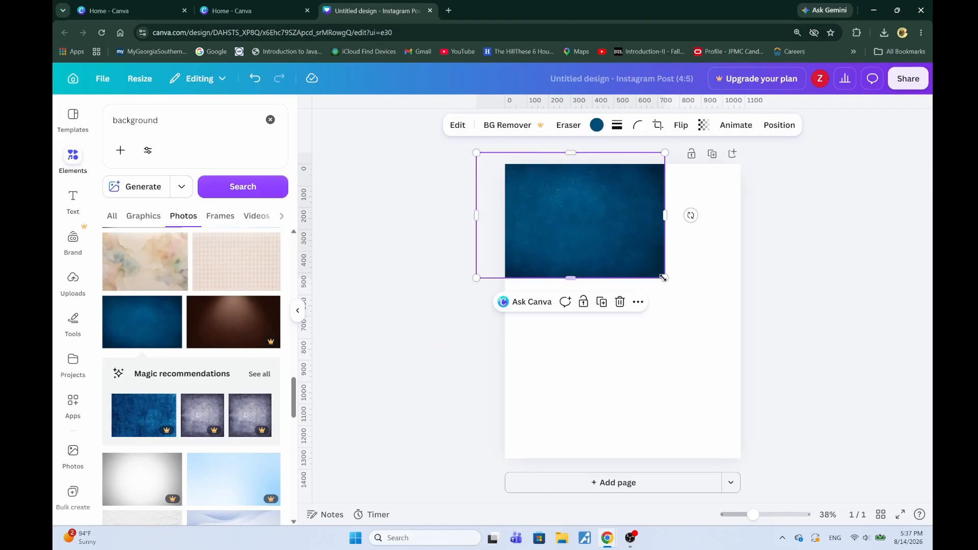
- Enlarge and reposition the blue photo so that it covers the entire page
drag(664, 278, 975, 485)
drag(659, 349, 566, 353)
click(877, 239)
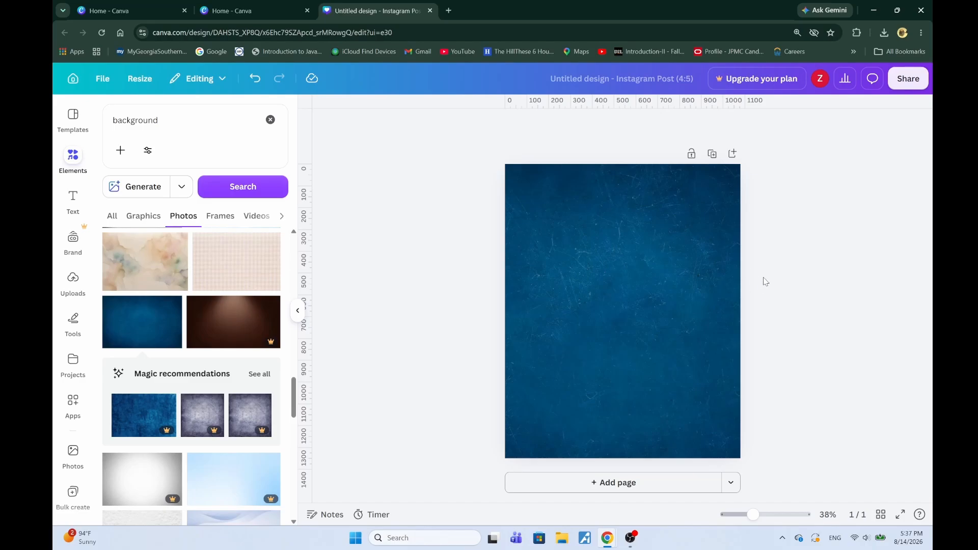
click(74, 200)
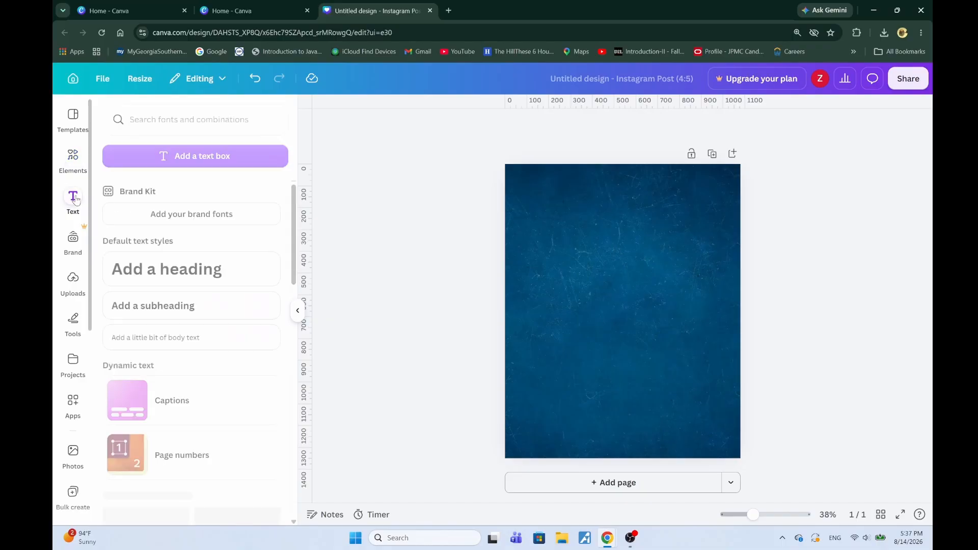
click(166, 158)
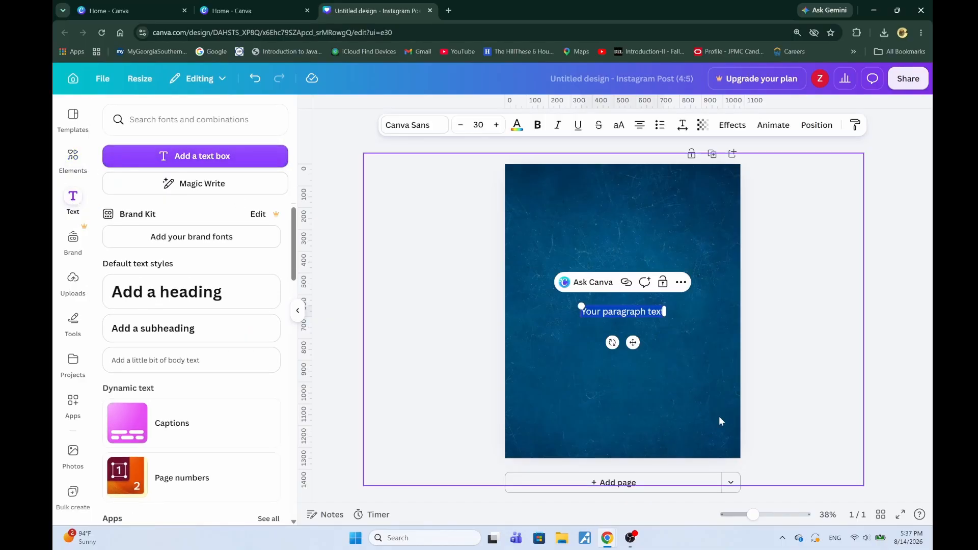
key(BackSpace)
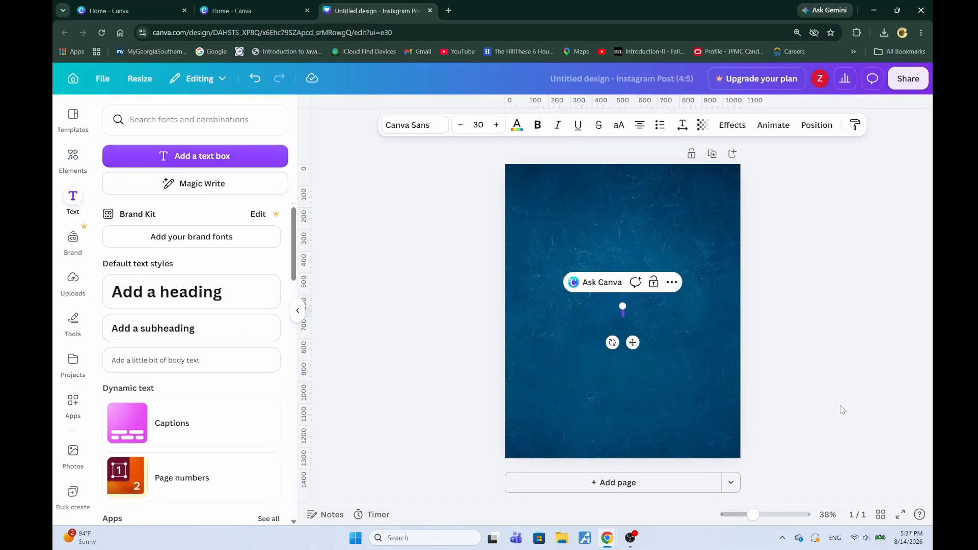
key(Escape)
- Add a text box in the middle of the page and lock the blue background photo
key(t)
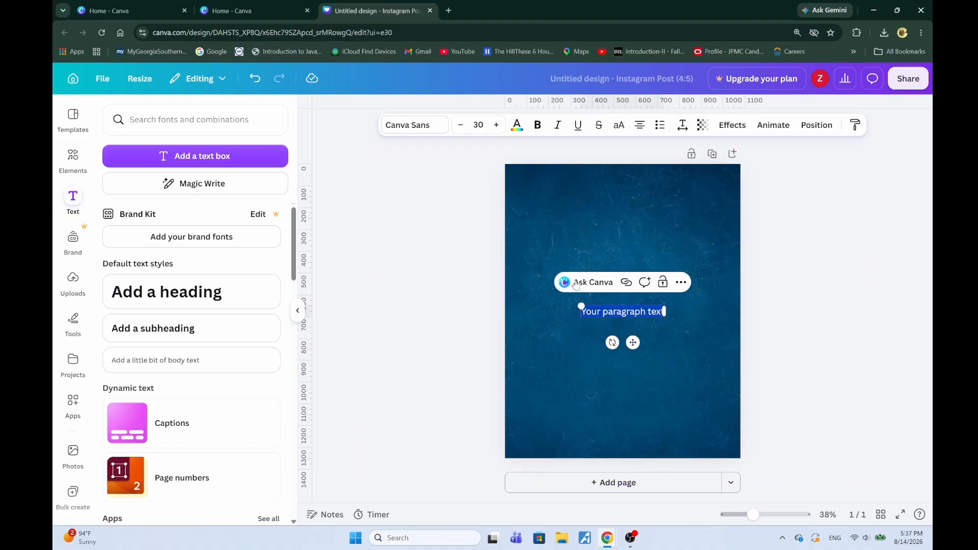
click(546, 204)
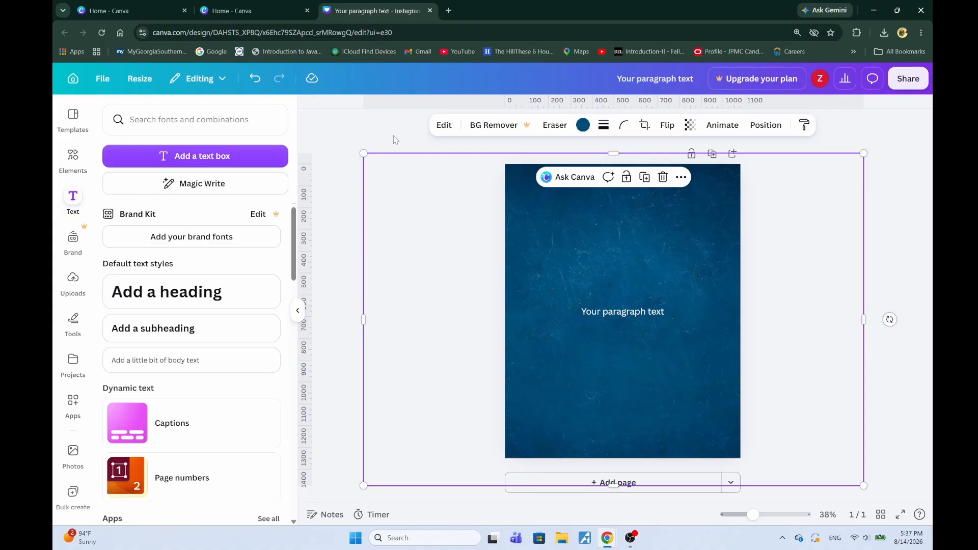
click(380, 126)
click(530, 214)
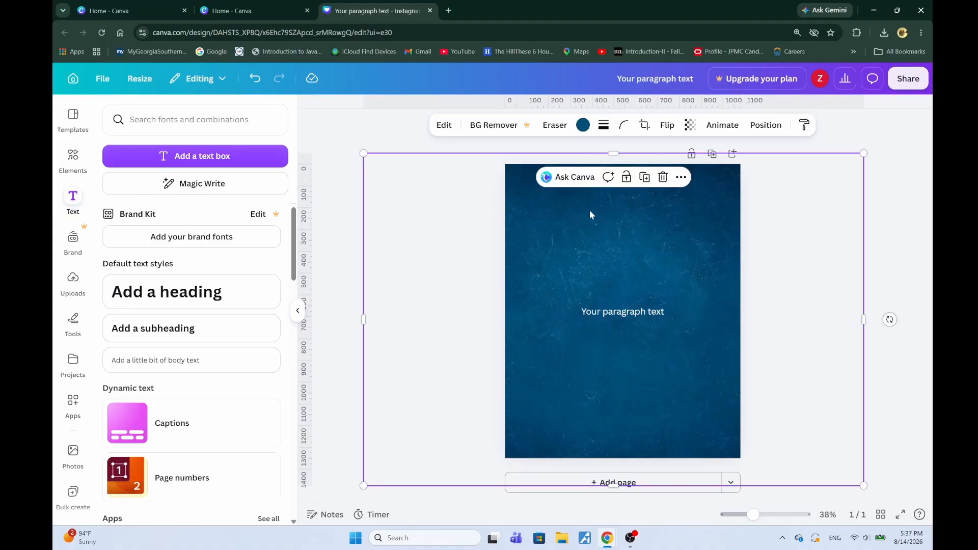
click(631, 181)
mouse_move(606, 197)
mouse_down()
mouse_move(653, 235)
mouse_move(629, 191)
mouse_move(619, 196)
mouse_up()
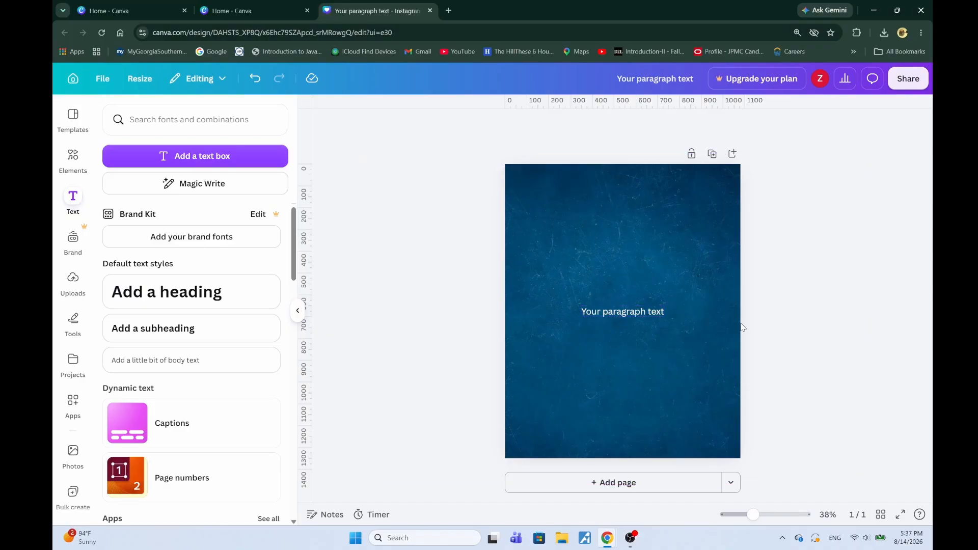
- Move the text box to the upper part of the page and replace its text with "Join Us For Our"
click(638, 316)
drag(637, 316, 622, 234)
click(624, 238)
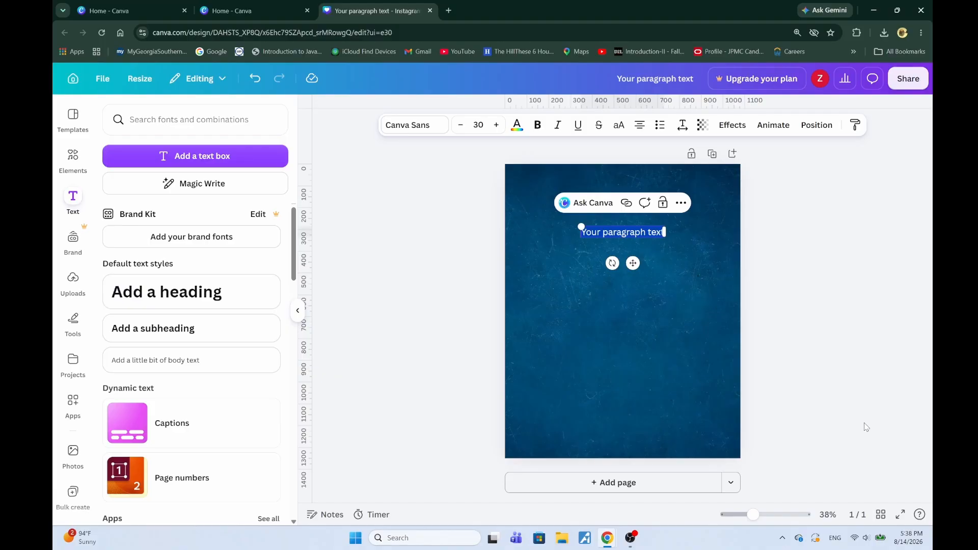
text(Join u for)
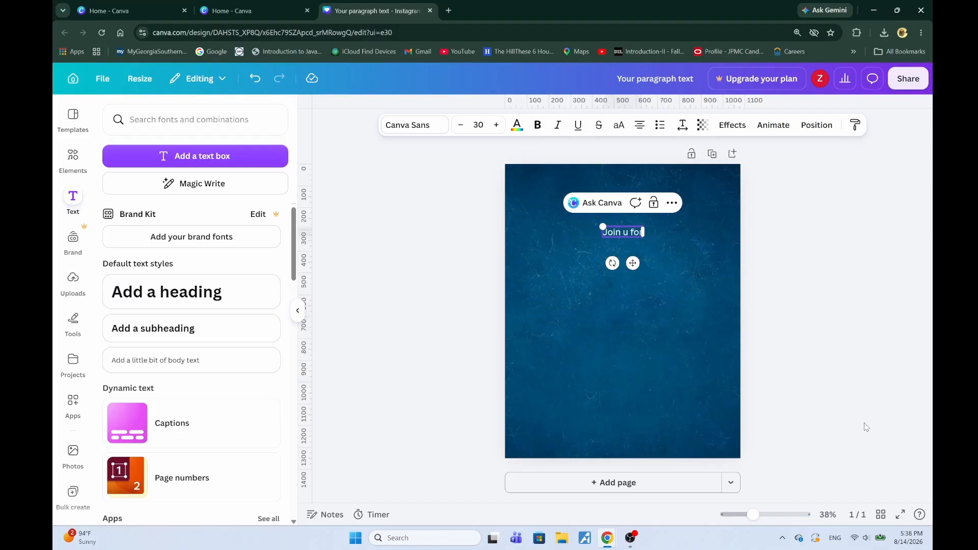
key(BackSpace)
key(BackSpace)
key(BackSpace)
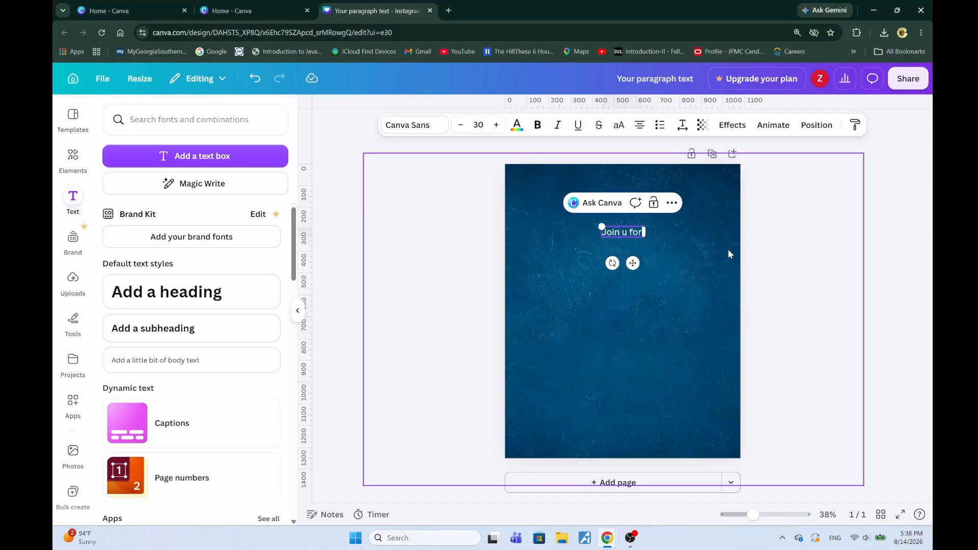
text(s f)
key(BackSpace)
key(BackSpace)
key(BackSpace)
key(BackSpace)
text(Us For Cu)
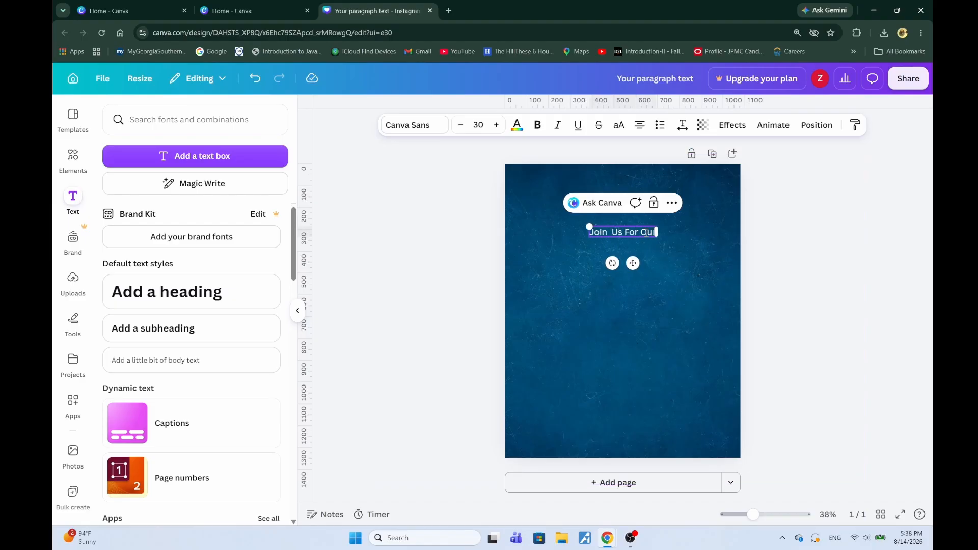
- Set the "Join Us For Our" text to size 40 italic and centre it horizontally in the upper part of the page
drag(633, 263, 623, 266)
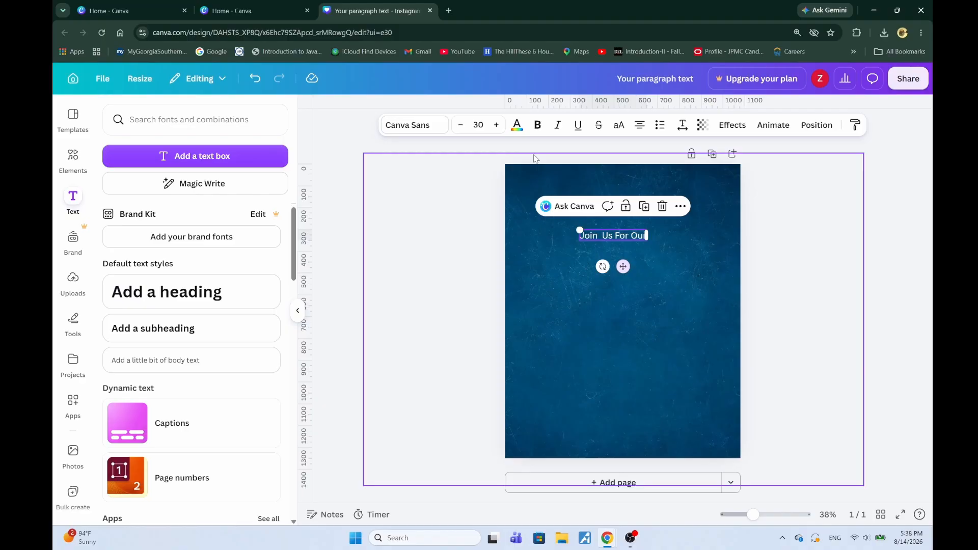
click(496, 128)
click(496, 128)
click(496, 127)
click(496, 128)
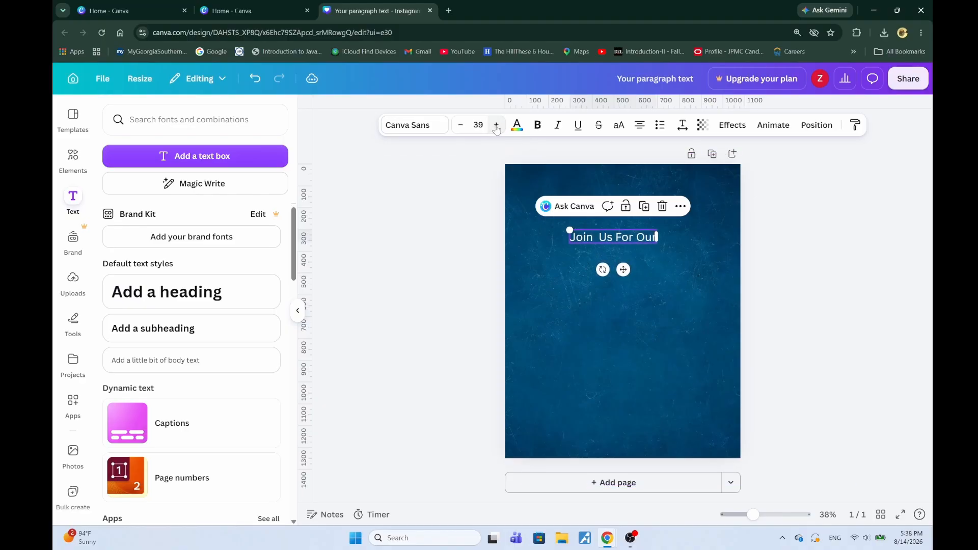
click(496, 128)
drag(623, 270, 633, 259)
click(557, 127)
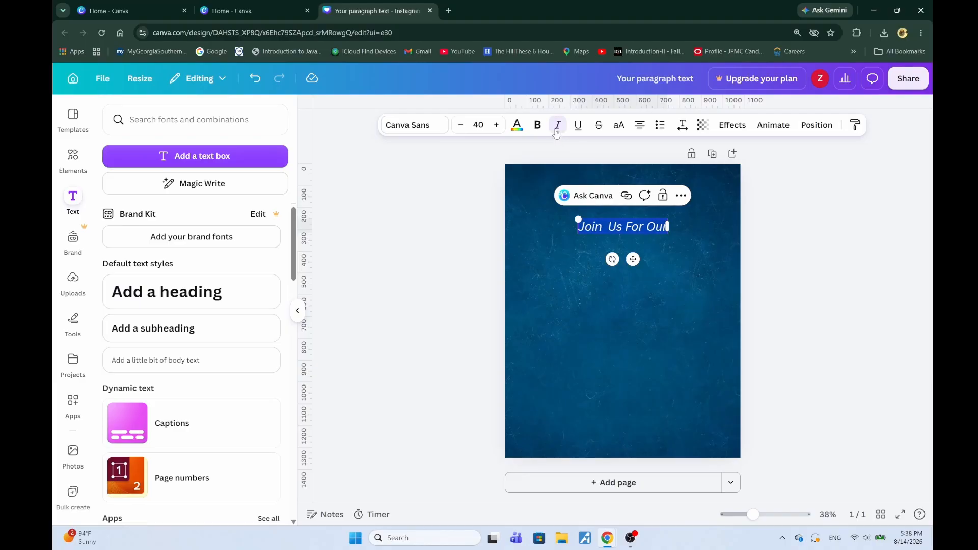
- Shift the "Join Us For Our" line slightly down and remove the extra space between "Join" and "Us"
click(743, 271)
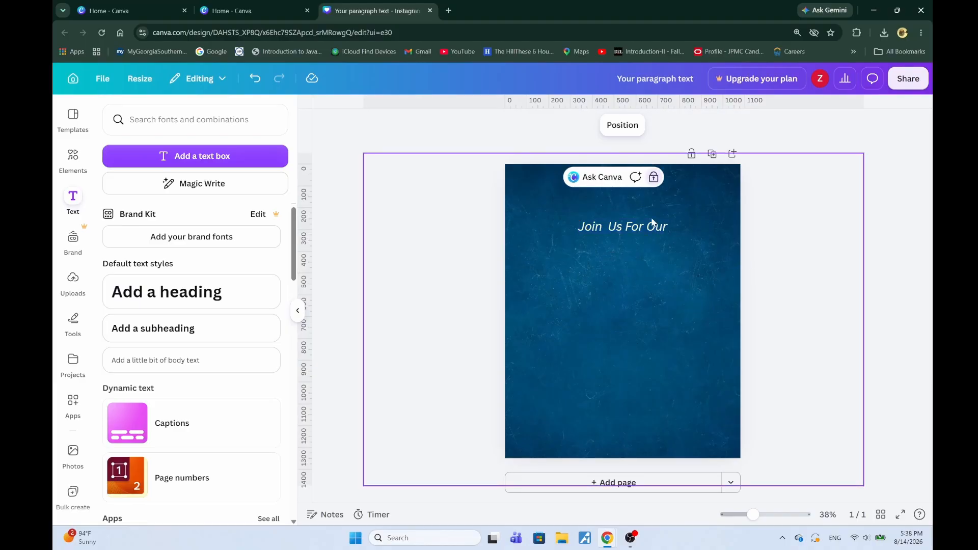
click(652, 224)
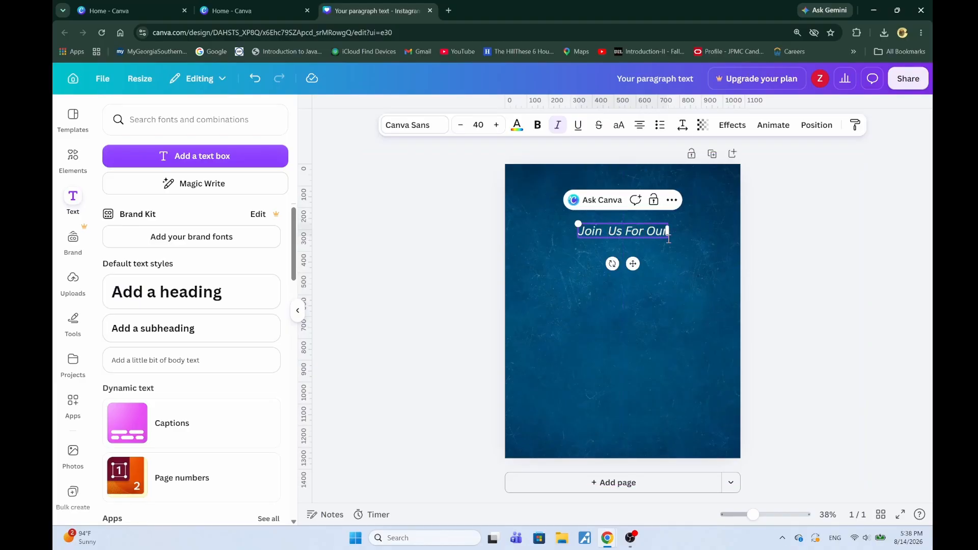
click(788, 251)
- Add a text box just below "Join Us For Our" reading "WEEKLY" and "BIBLE STUDY" on two lines
click(641, 294)
key(t)
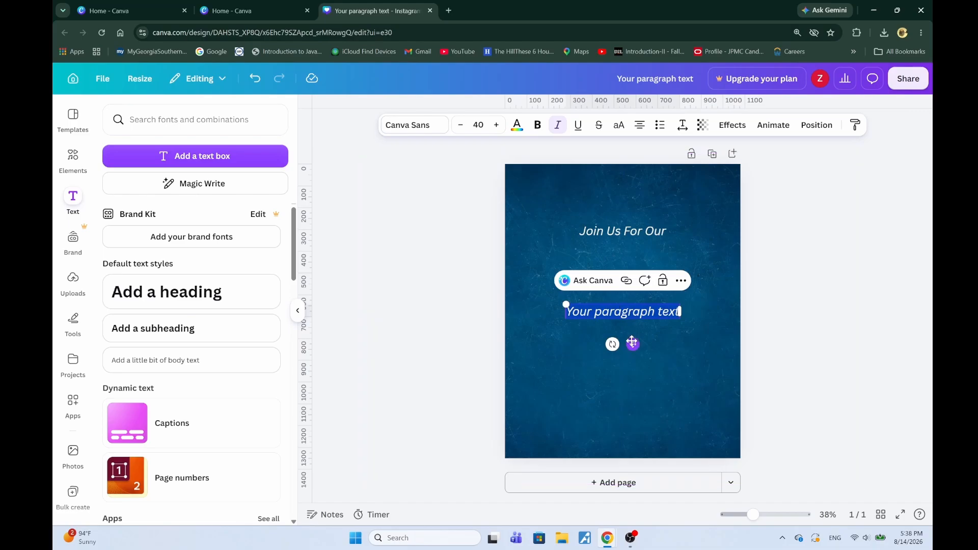
drag(632, 343, 633, 283)
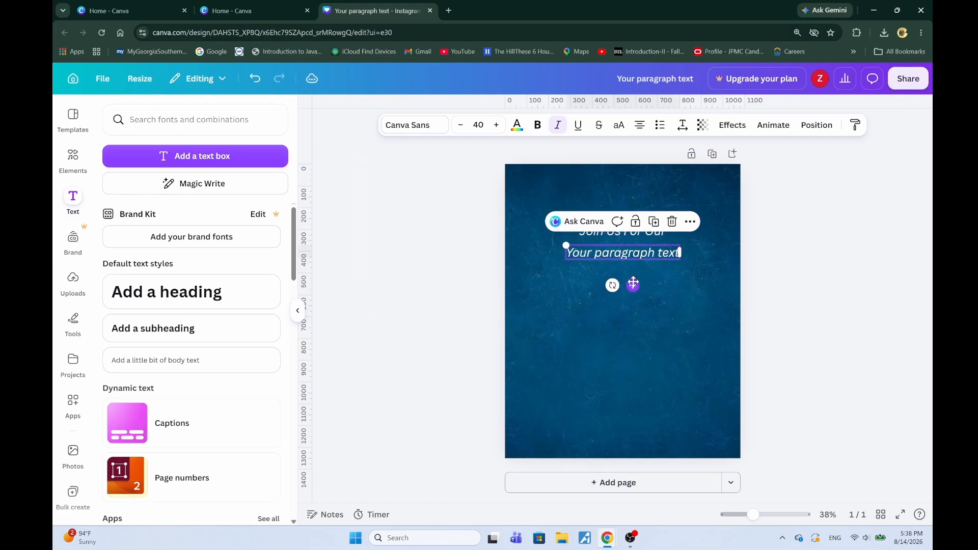
click(624, 251)
text(W)
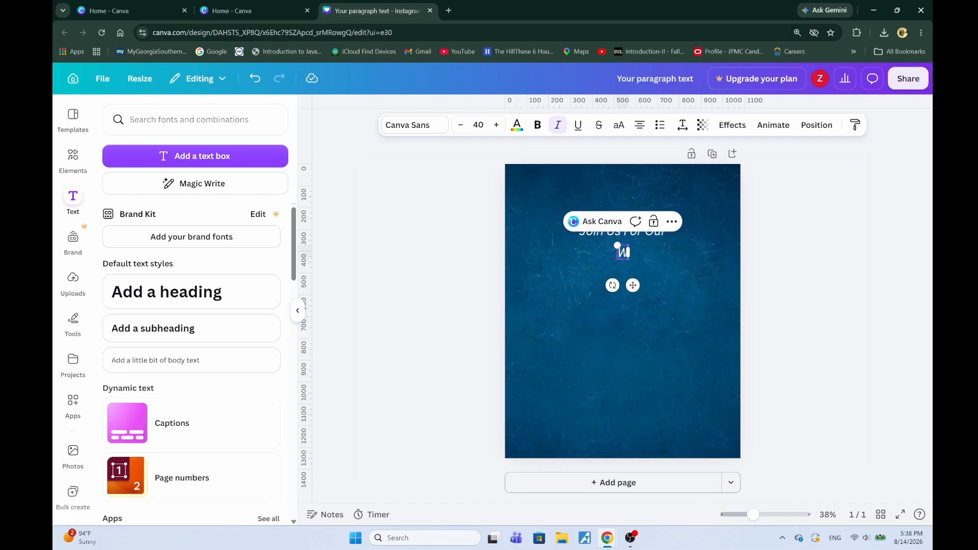
text(EEKLY)
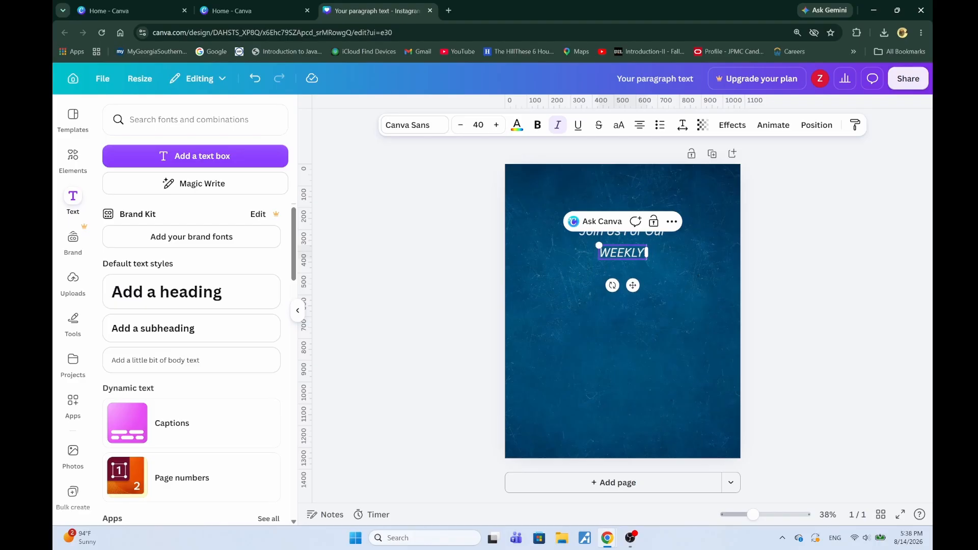
key(Return)
text(BIBLE STUDY)
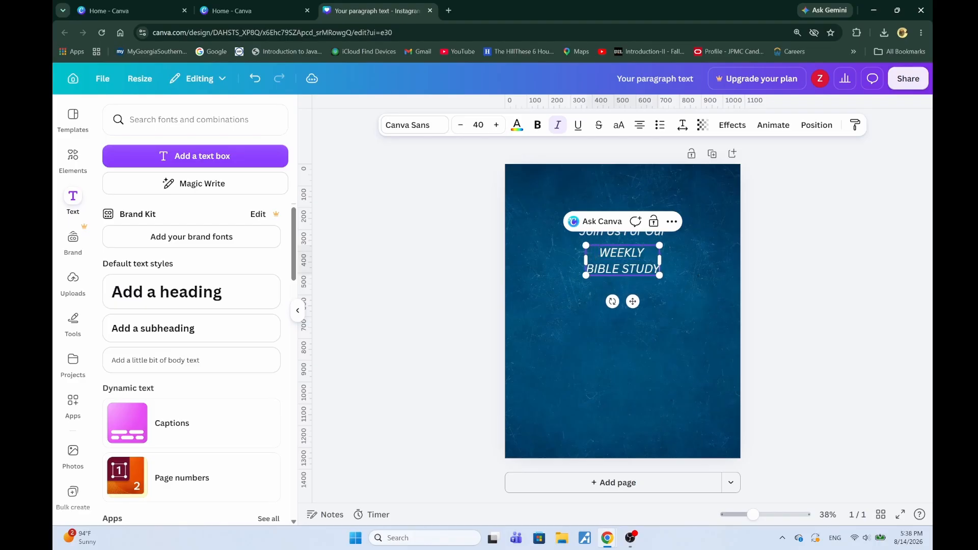
- Remove the italic style from the "WEEKLY BIBLE STUDY" text and make it bold
double_click(614, 270)
click(614, 270)
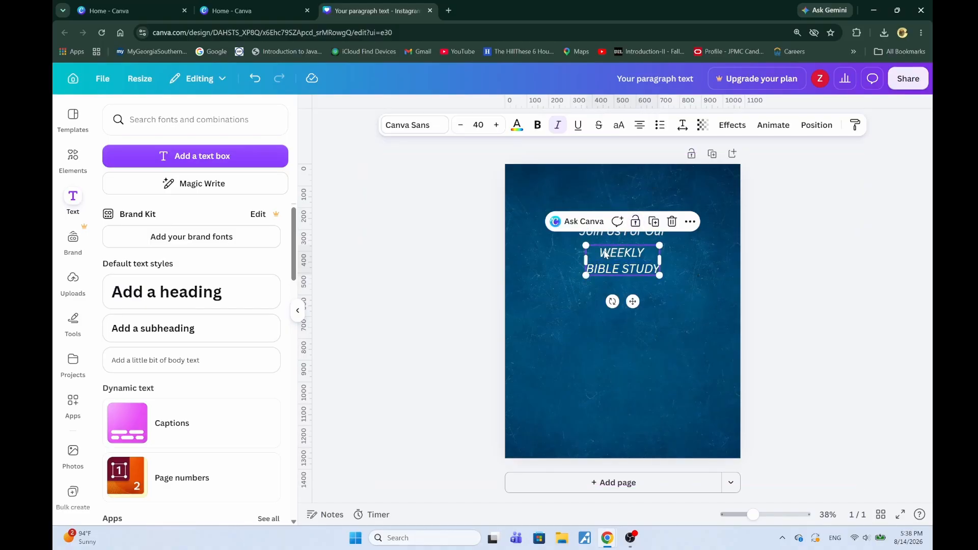
click(602, 254)
triple_click(603, 255)
click(559, 127)
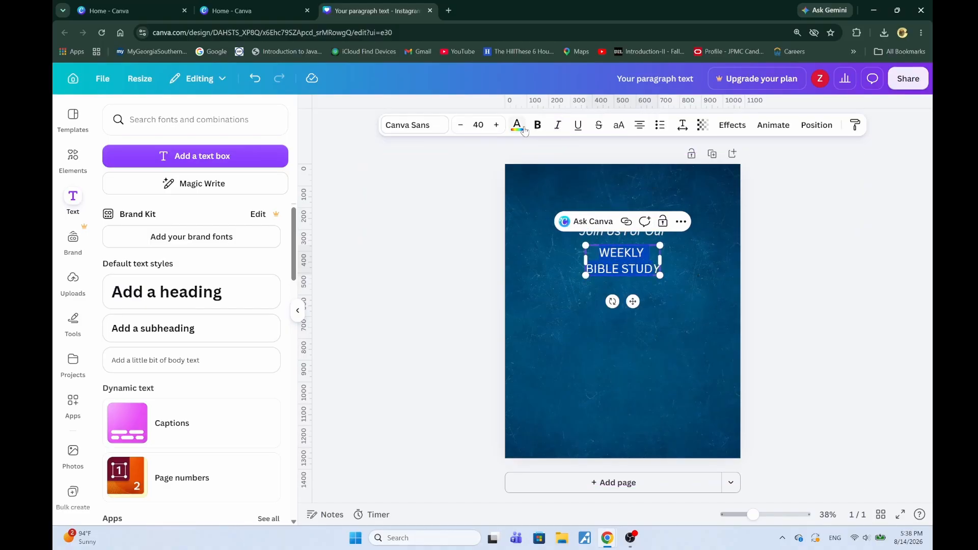
click(535, 126)
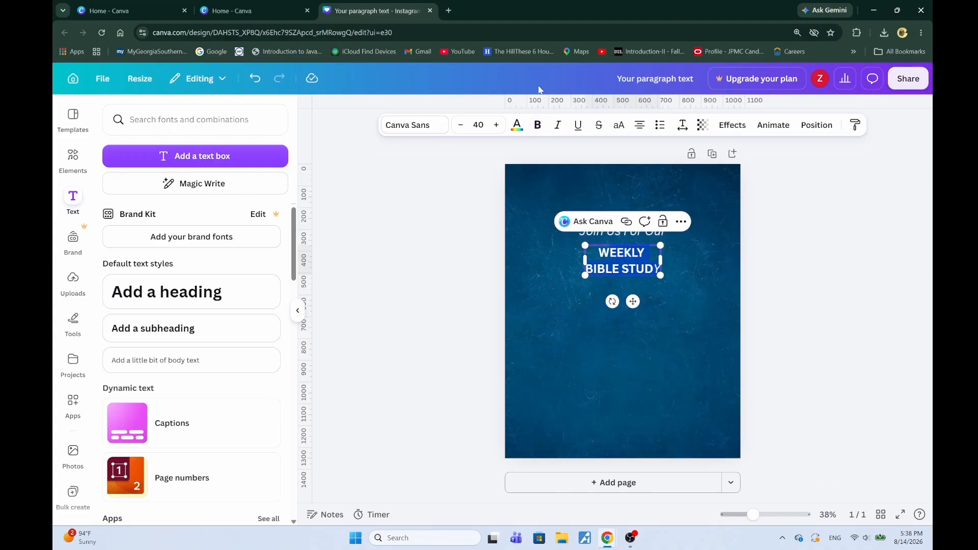
click(537, 127)
click(559, 126)
click(559, 126)
click(679, 305)
- Change the font of the "WEEKLY BIBLE STUDY" text to Anton
click(634, 272)
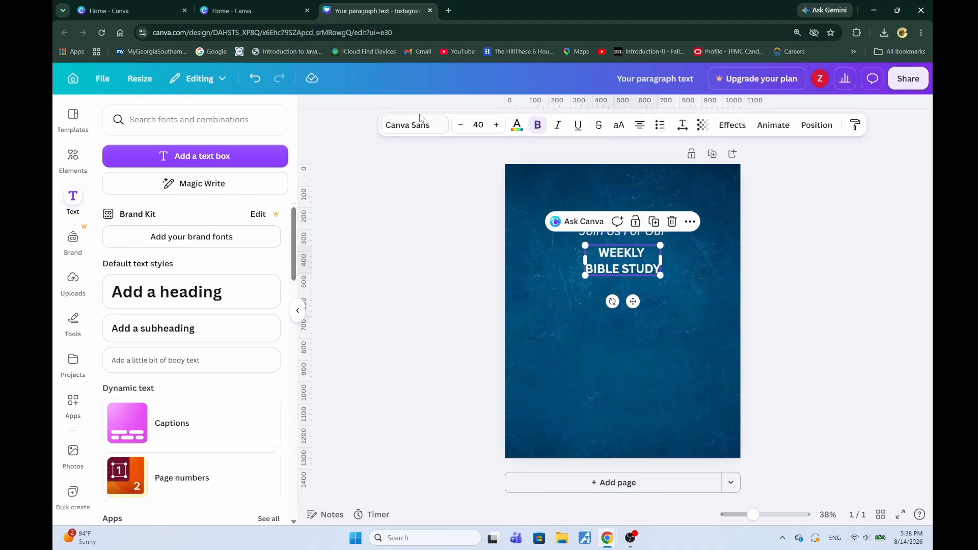
click(428, 131)
scroll(168, 357, down, 2)
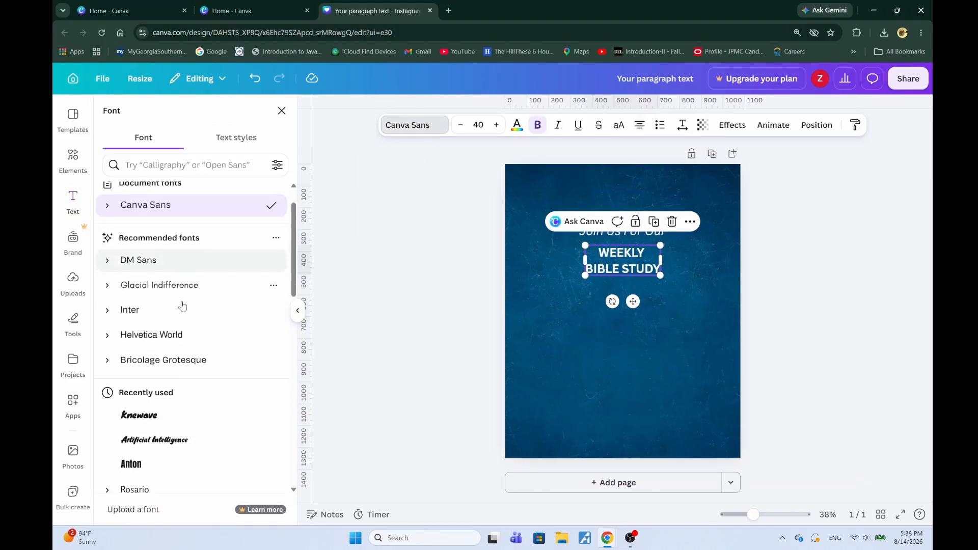
click(162, 414)
scroll(159, 408, down, 1)
click(156, 405)
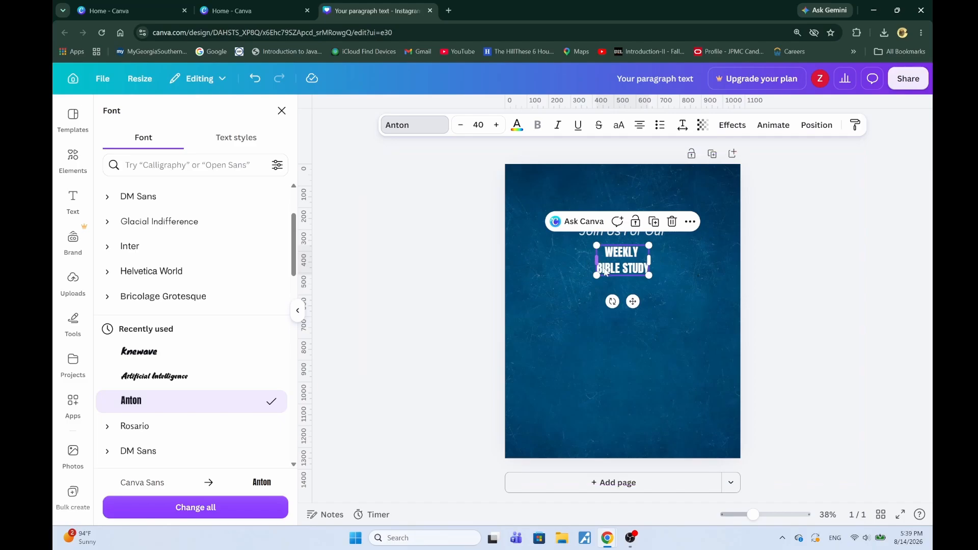
- Enlarge the "WEEKLY BIBLE STUDY" heading to about size 131 and centre it horizontally below "Join Us For Our"
click(636, 253)
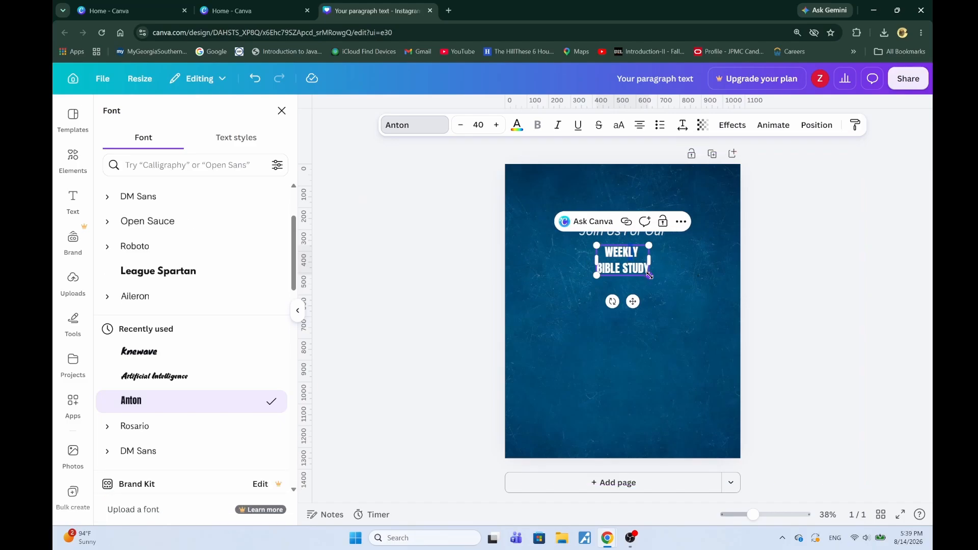
drag(649, 276, 720, 316)
click(812, 269)
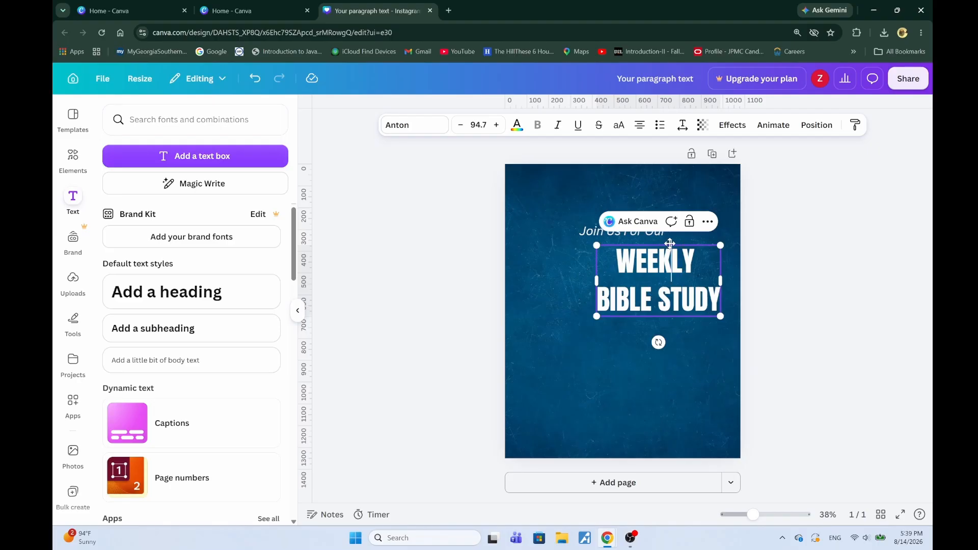
drag(670, 246, 612, 248)
drag(661, 317, 702, 345)
click(723, 258)
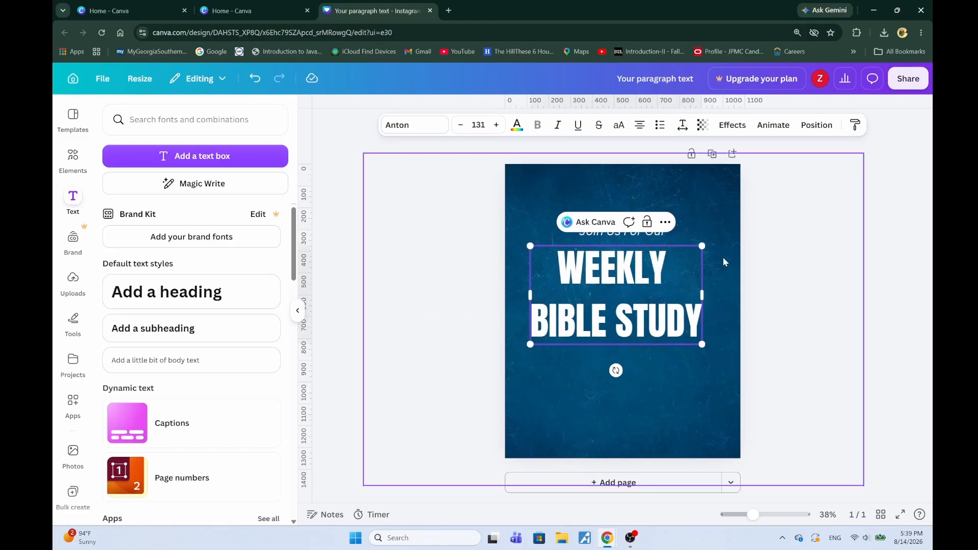
click(665, 246)
drag(651, 259, 659, 251)
- Colour only the word "WEEKLY" with the solid yellow from the default colours
double_click(618, 275)
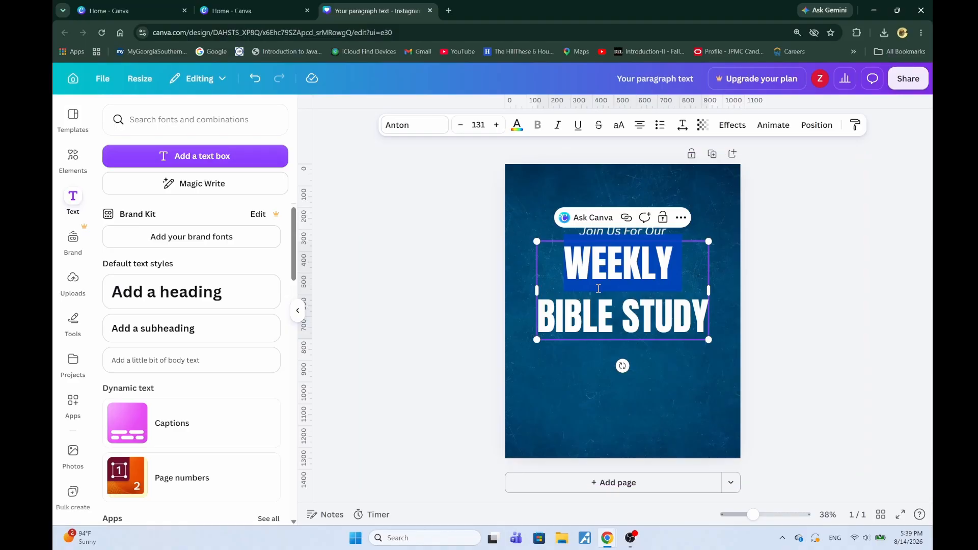
click(709, 282)
click(647, 278)
double_click(579, 276)
click(517, 126)
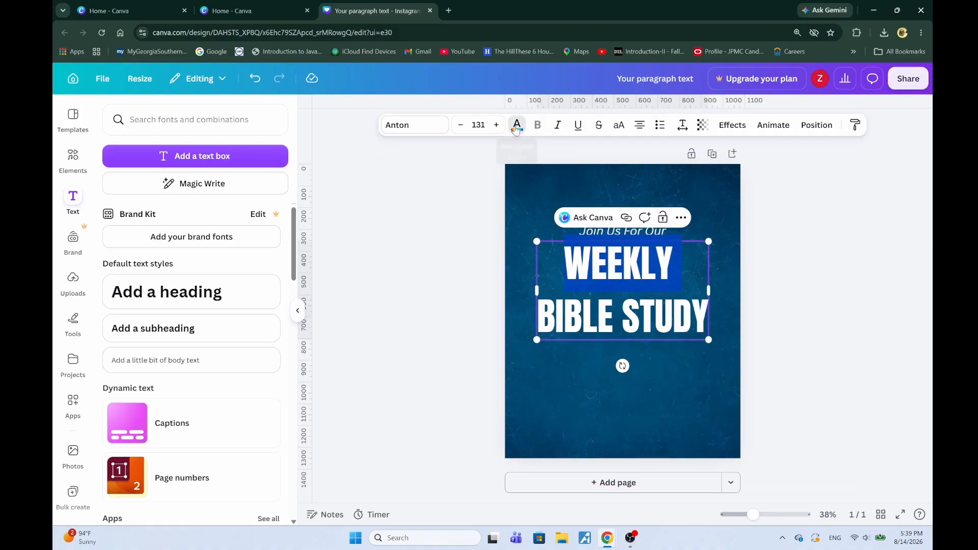
scroll(220, 383, down, 2)
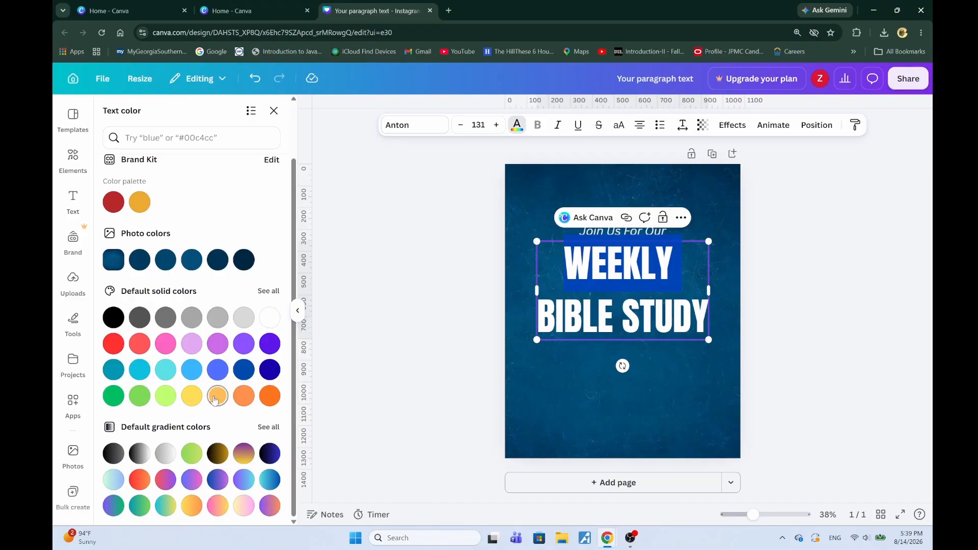
click(193, 396)
click(472, 353)
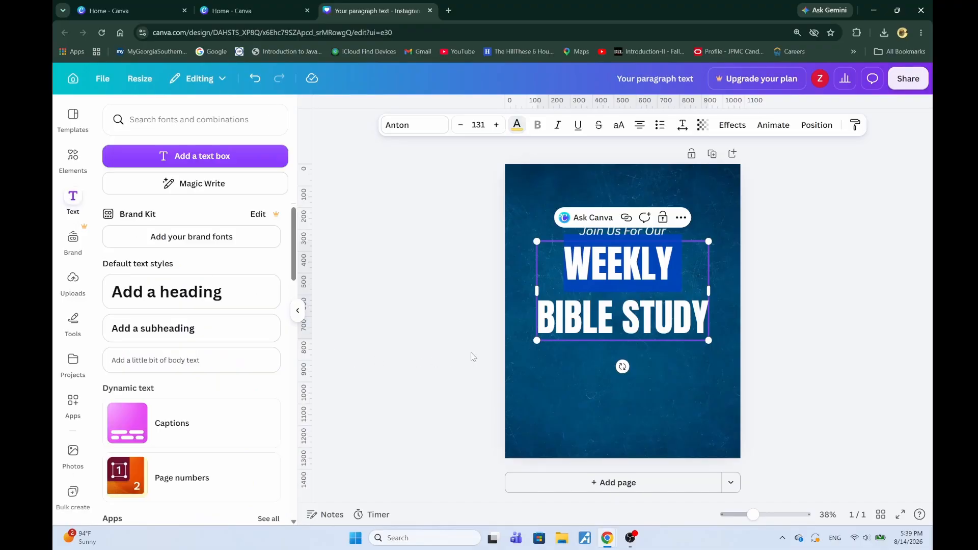
- Apply the orange-to-yellow gradient from the full set of default gradients to the word "WEEKLY"
click(662, 265)
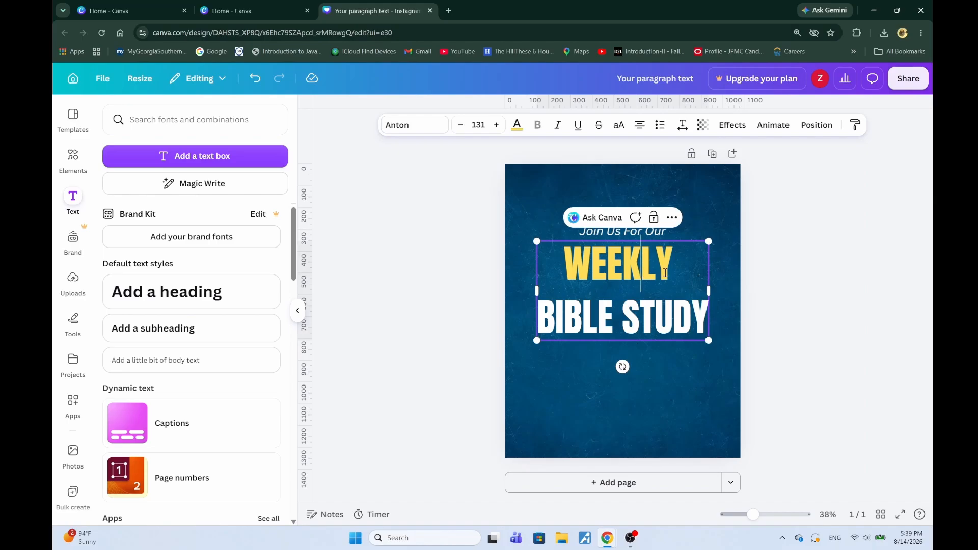
drag(672, 265, 563, 265)
click(517, 125)
scroll(265, 352, down, 2)
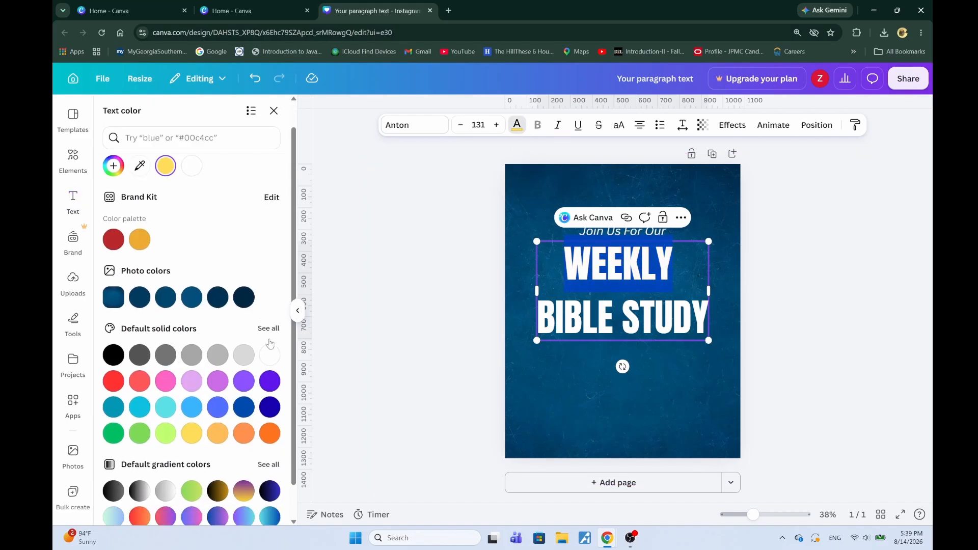
click(272, 427)
scroll(141, 448, down, 3)
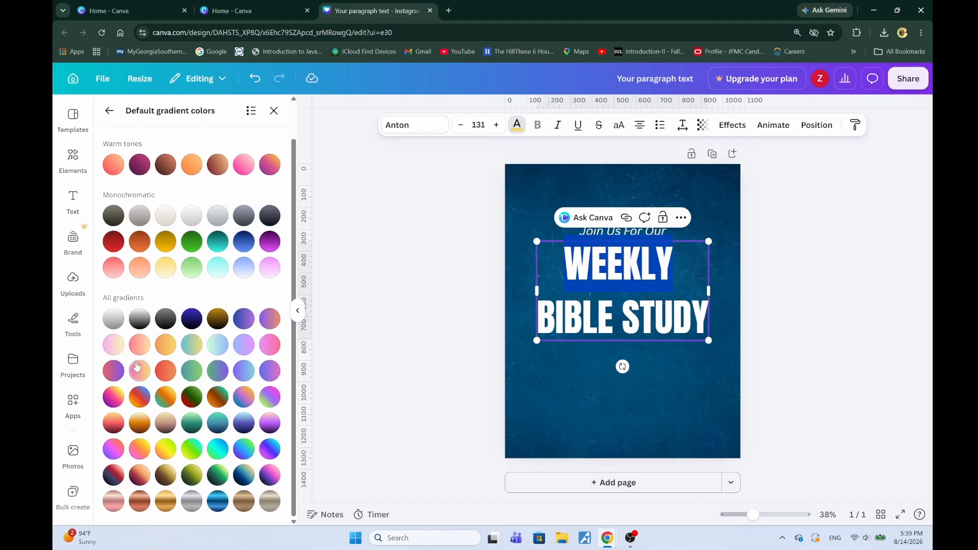
click(168, 352)
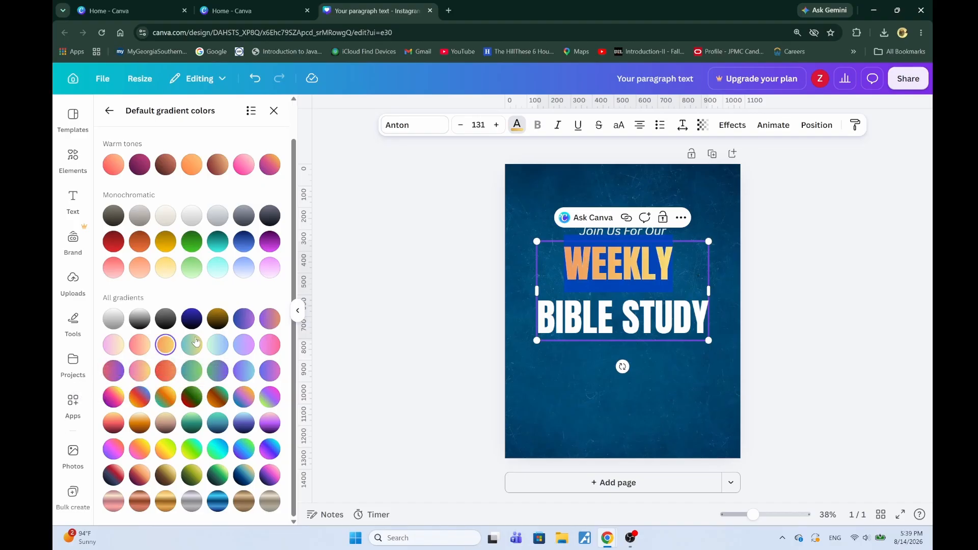
click(535, 249)
click(705, 271)
- Reduce the line spacing of the whole heading so "WEEKLY" and "BIBLE STUDY" sit closer together
click(628, 288)
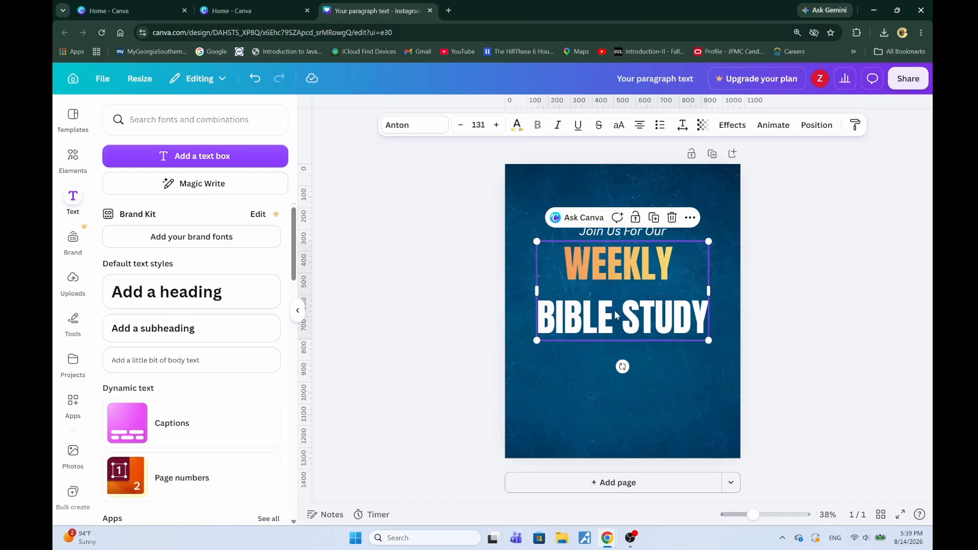
click(729, 295)
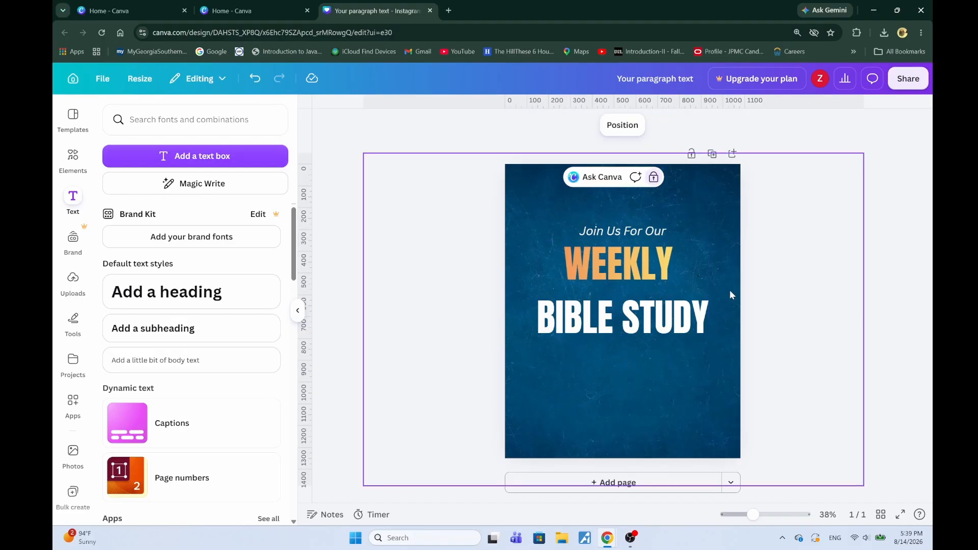
click(705, 318)
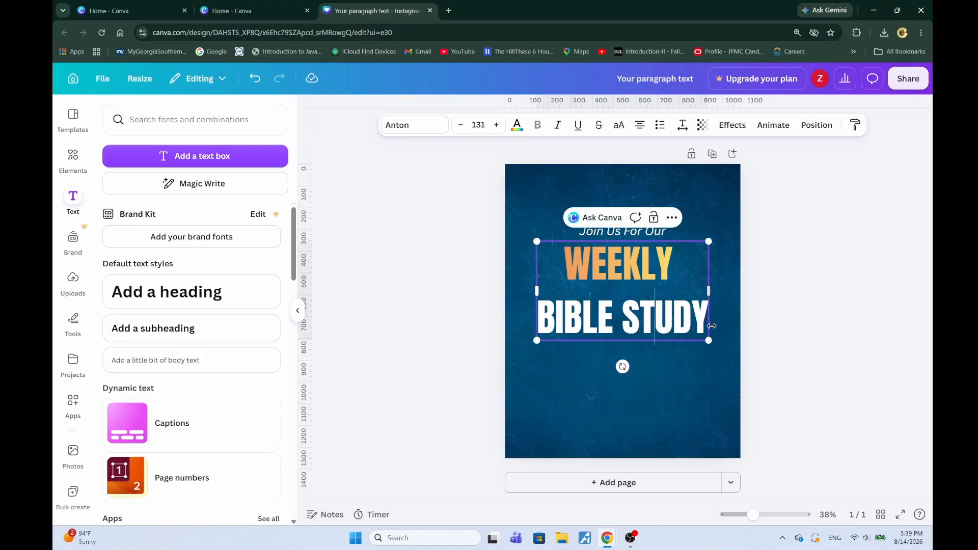
drag(705, 320, 568, 264)
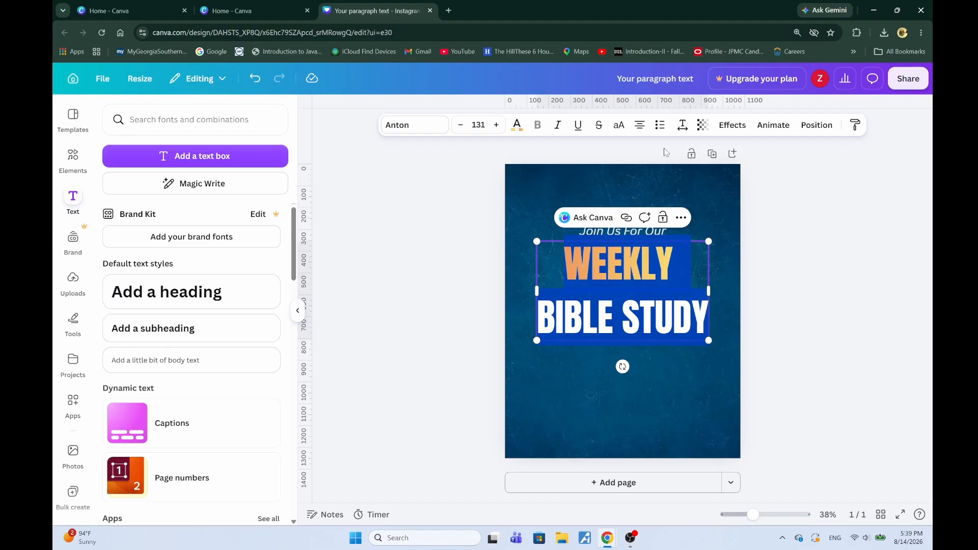
click(683, 127)
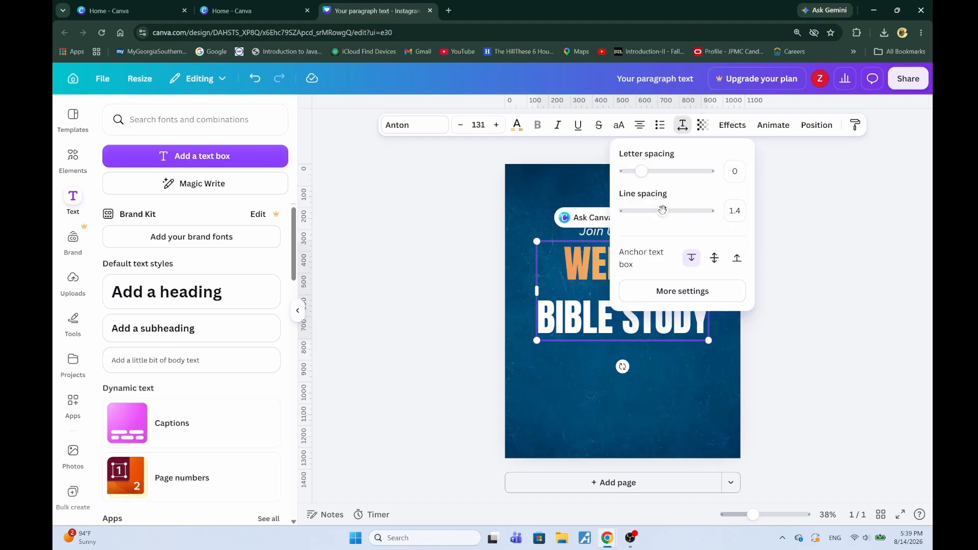
drag(662, 211, 649, 211)
click(799, 237)
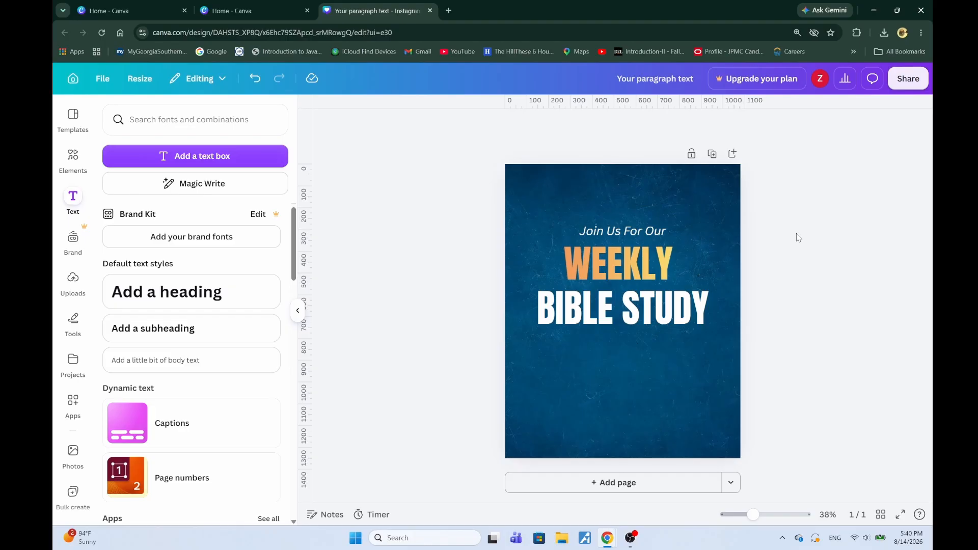
- Lock the "Join Us For Our" line and the "WEEKLY BIBLE STUDY" heading together
drag(594, 278, 657, 211)
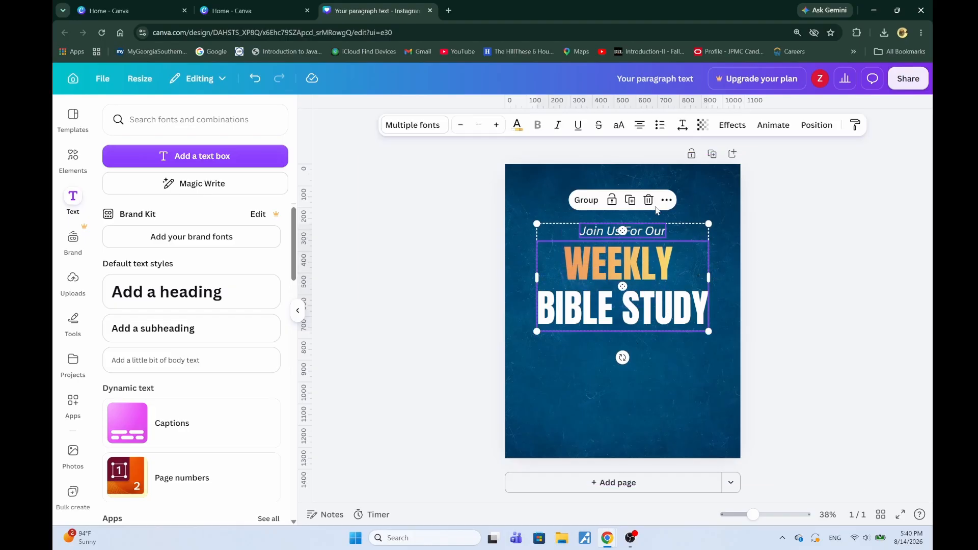
click(612, 200)
click(832, 262)
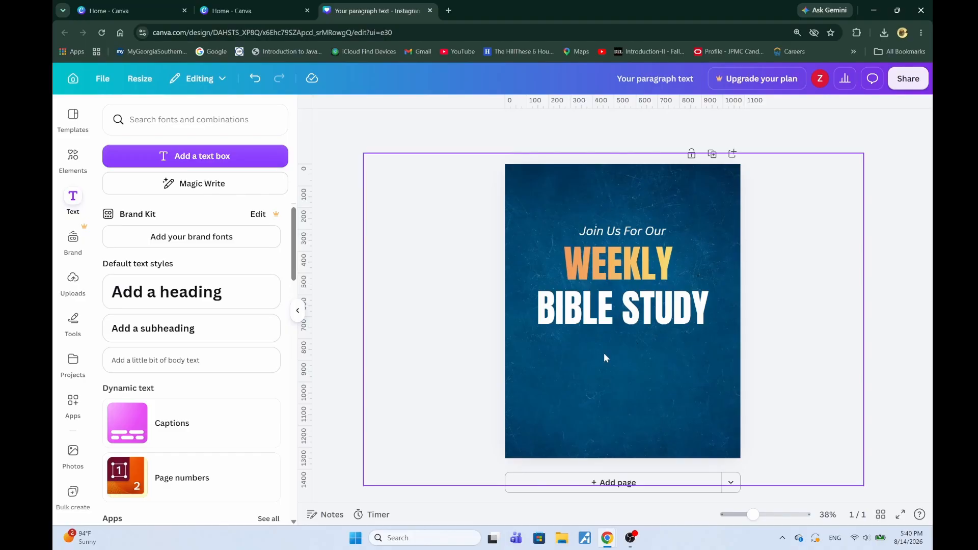
- Add a text box of about size 53.9 in the lower-left part of the page, reading "10TH" above "OCTOBER"
key(t)
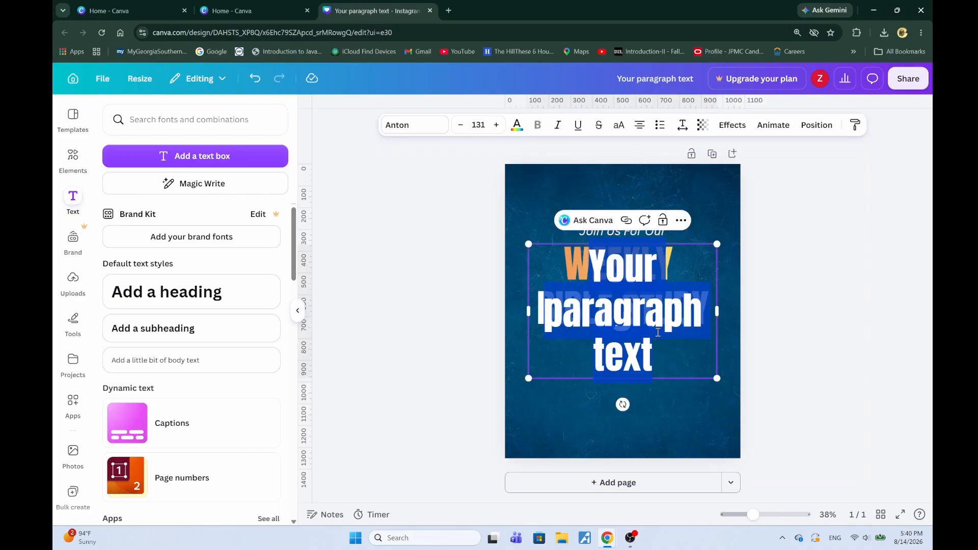
drag(718, 379, 605, 299)
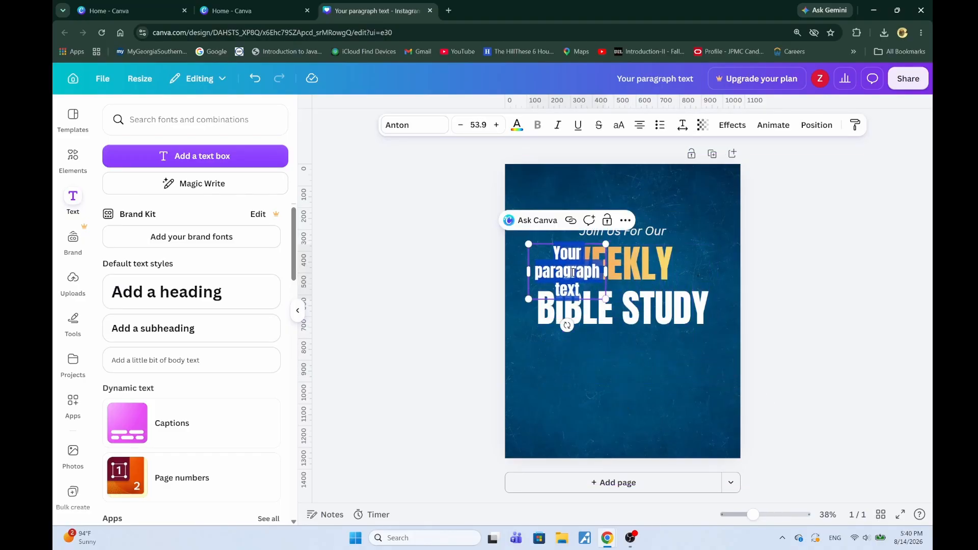
drag(543, 241, 553, 371)
text(101)
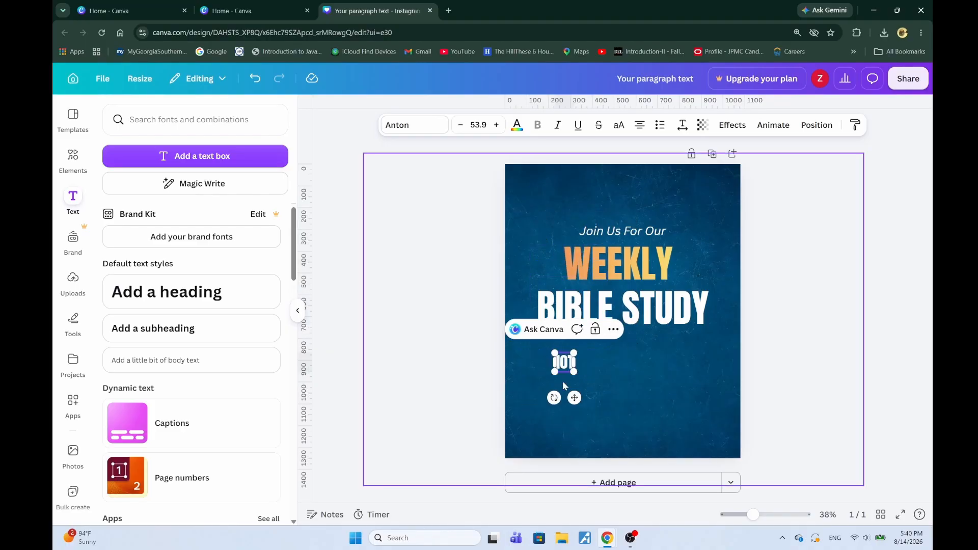
text(H)
key(Return)
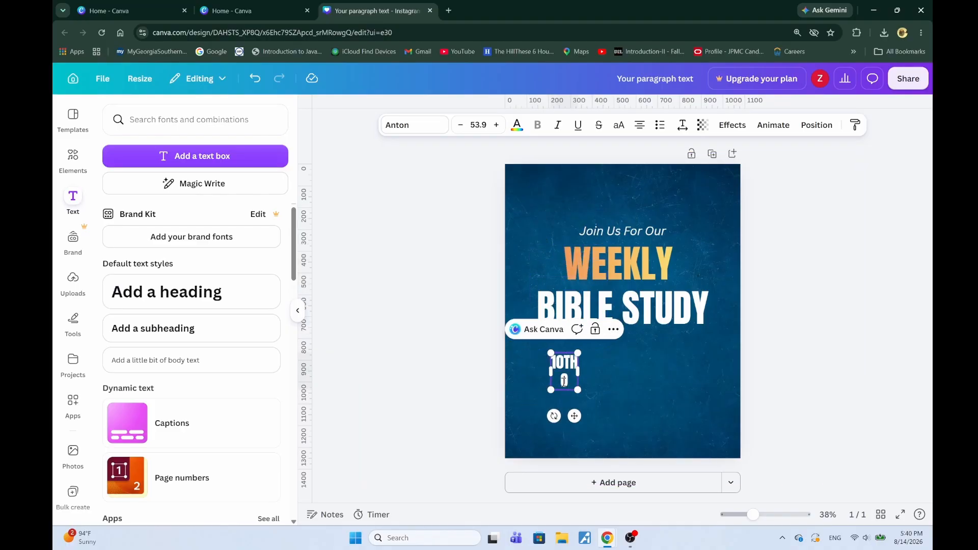
text(OCTOBER)
key(Escape)
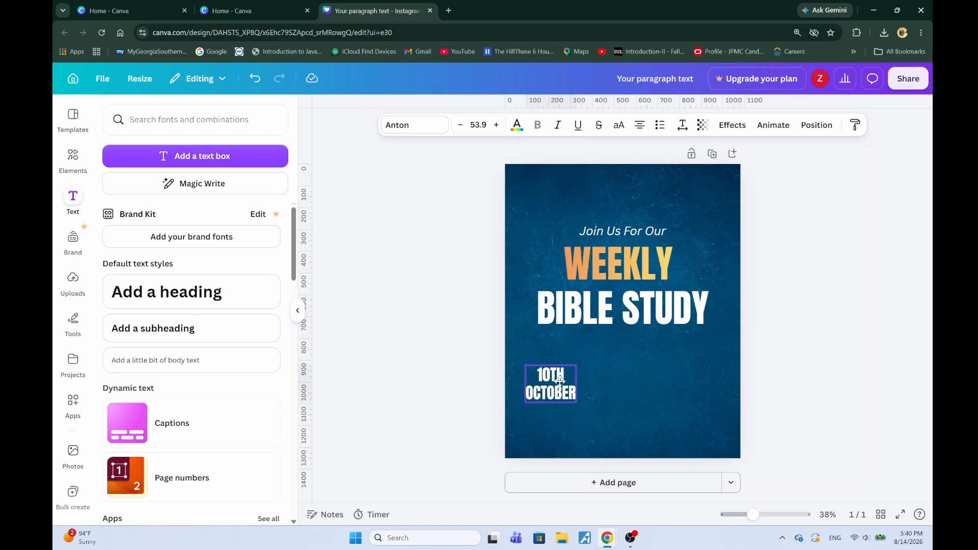
click(605, 390)
key(t)
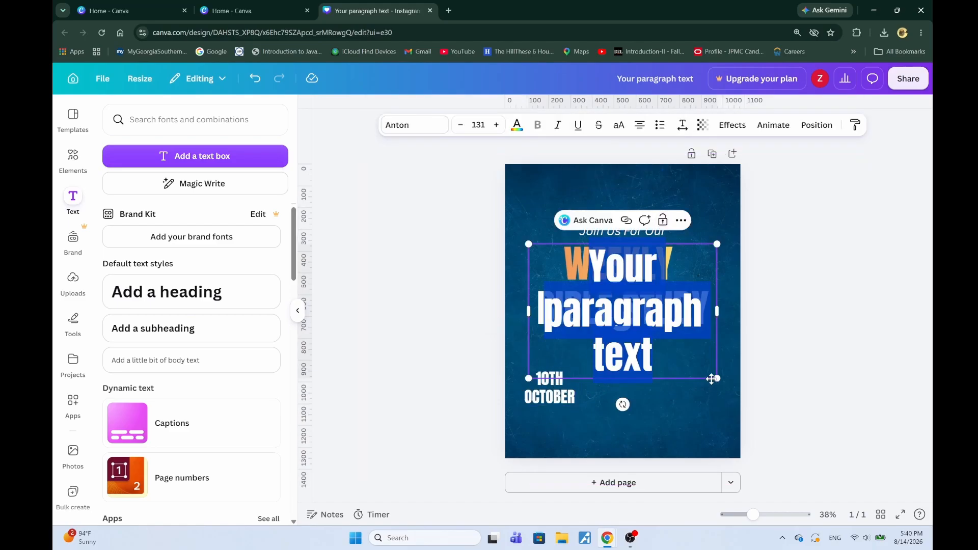
key(BackSpace)
- Duplicate the "10TH OCTOBER" text beside the original and change the copy to "6:30PM", widened to fit on one line
click(547, 391)
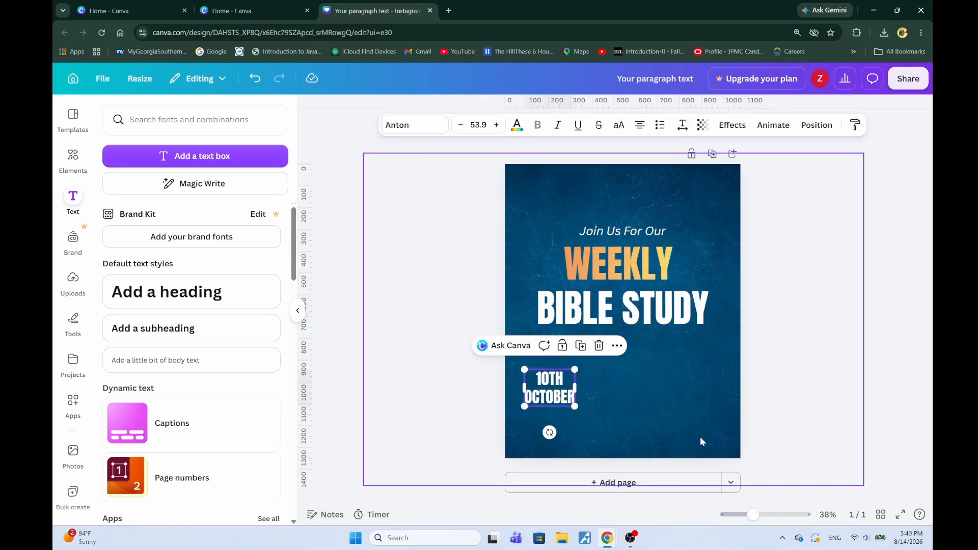
key(ctrl+d)
drag(565, 392, 615, 397)
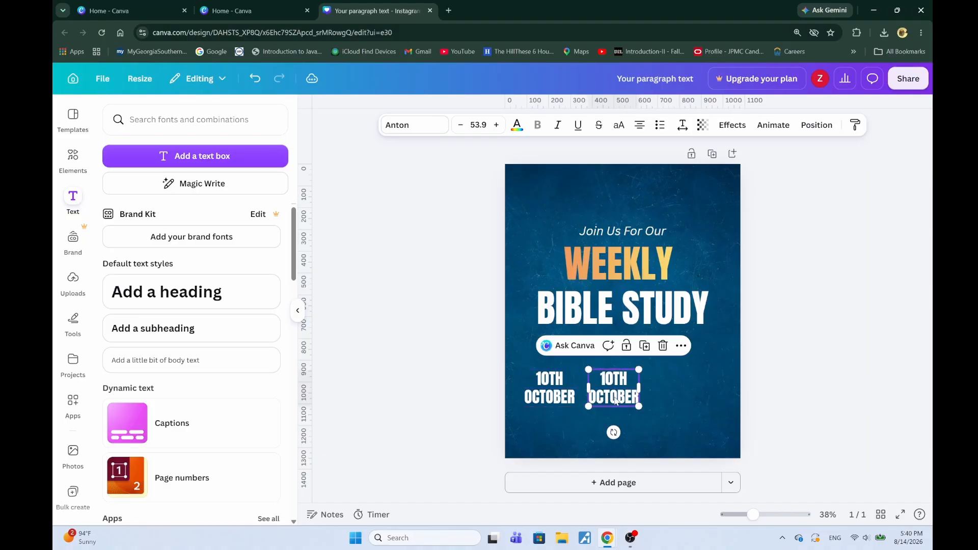
double_click(616, 398)
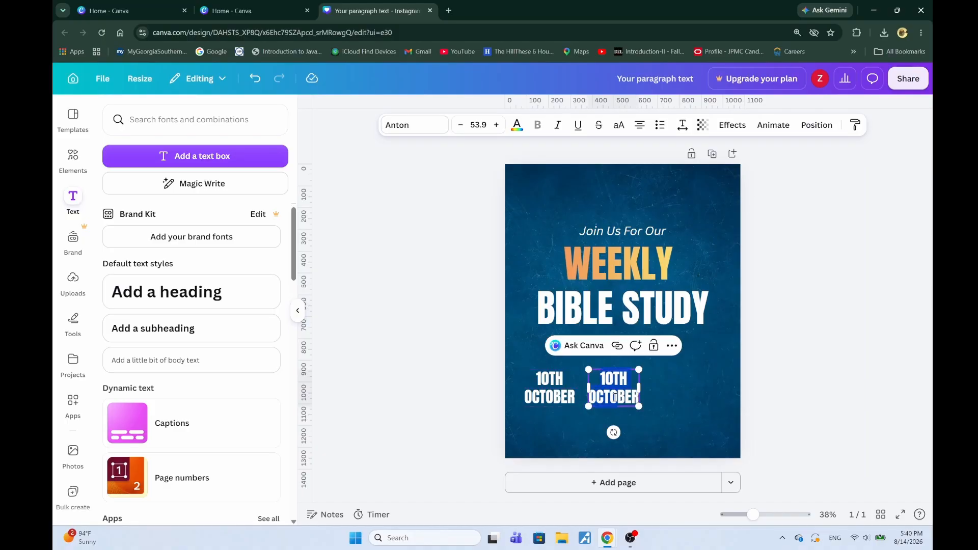
text(6)
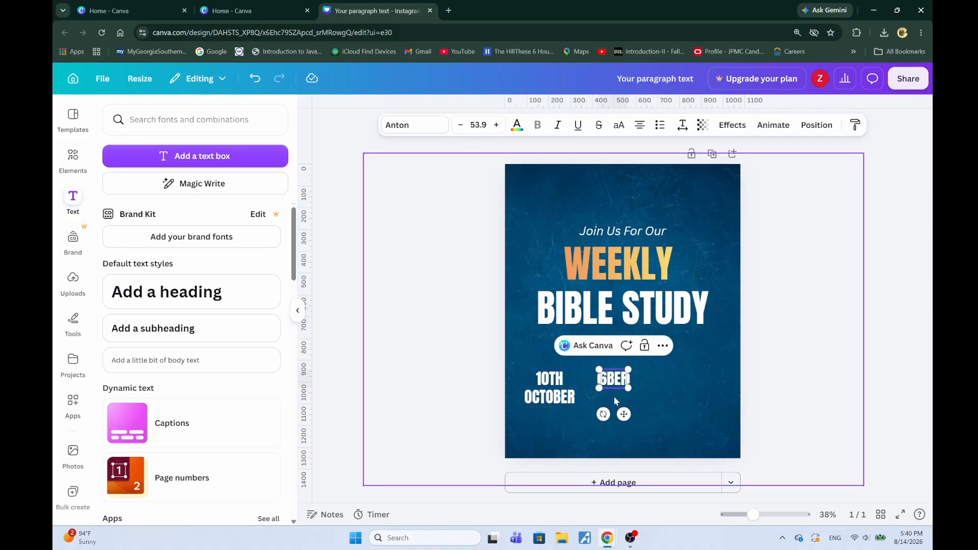
double_click(614, 375)
text(6)
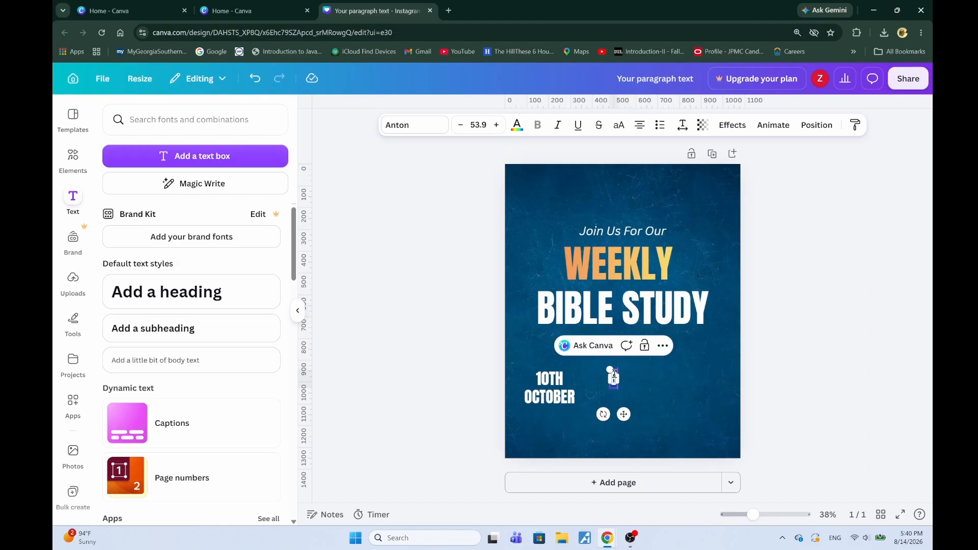
text(:30PM)
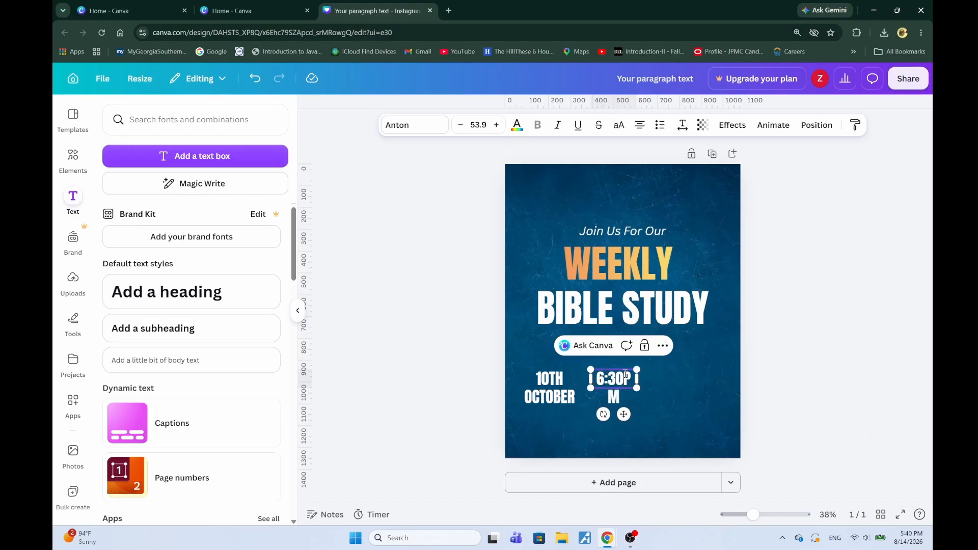
drag(637, 378, 652, 378)
- Place a duplicate of the "6:30PM" text to its right, in line with the date and time
drag(627, 414, 698, 423)
click(677, 421)
click(550, 393)
key(ctrl+d)
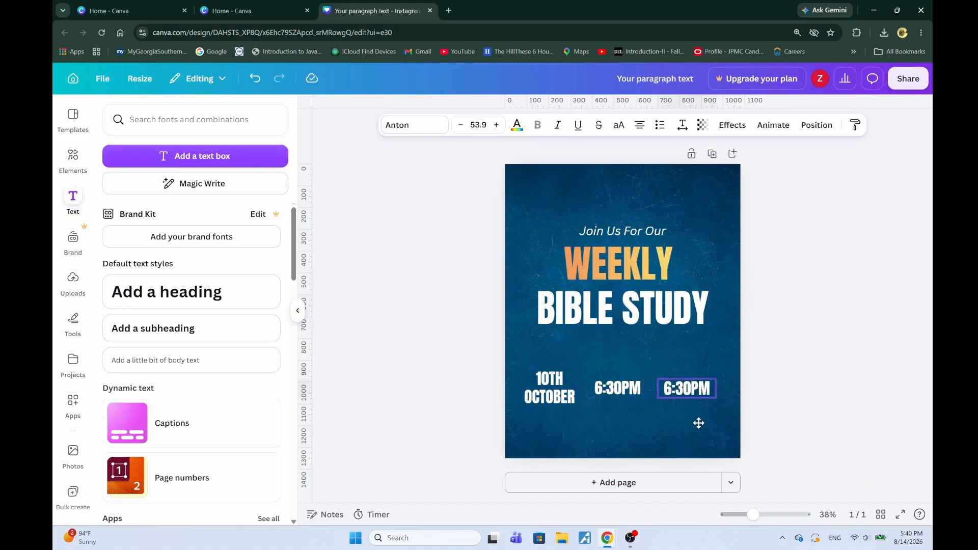
- Replace the rightmost "6:30PM" copy with "Russell Union 2046" and raise it level with the date and time
double_click(694, 387)
text(russe)
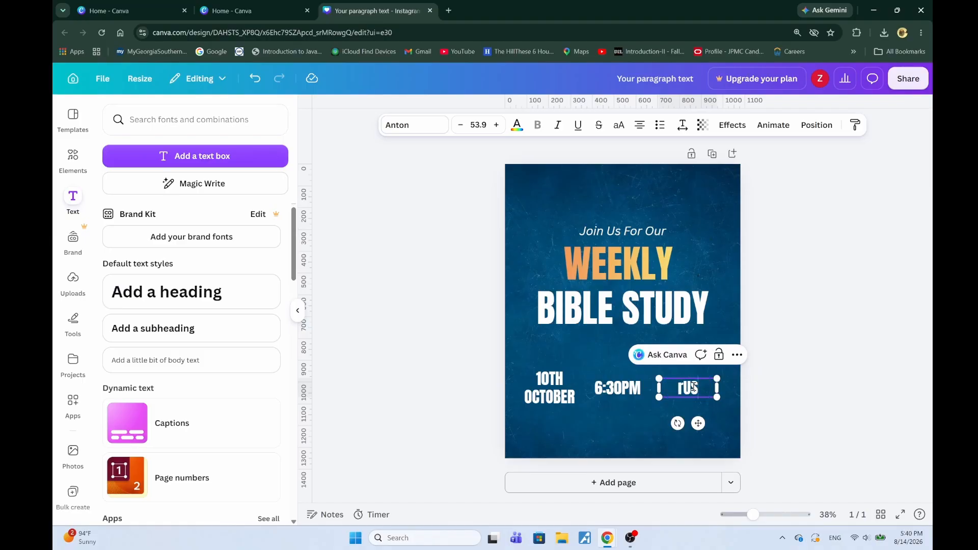
key(BackSpace)
key(BackSpace)
key(BackSpace)
key(BackSpace)
key(BackSpace)
text(Russell Union )
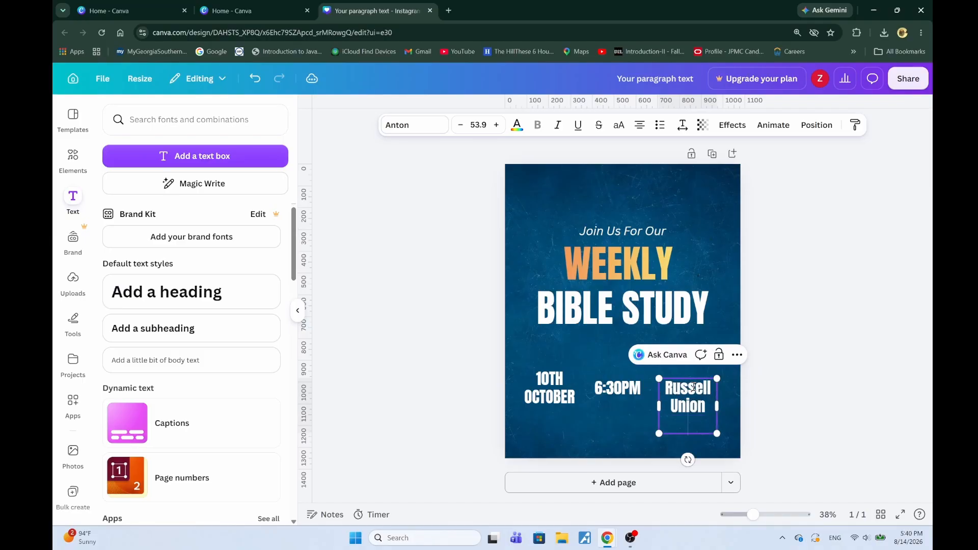
text(3046)
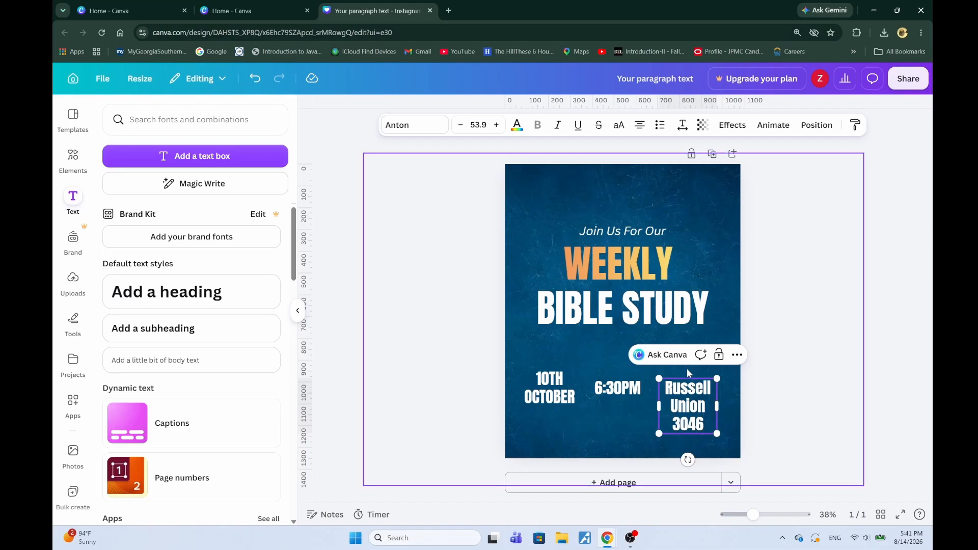
click(822, 418)
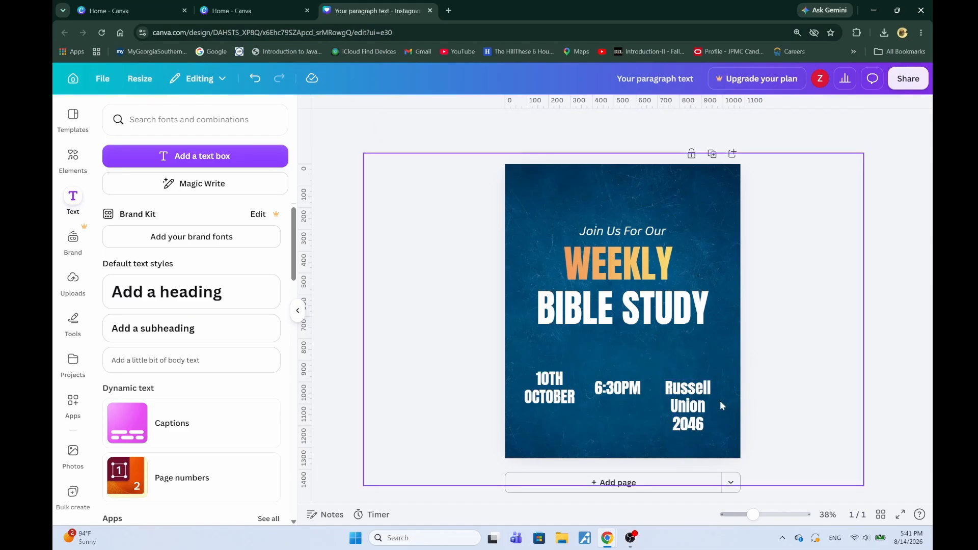
drag(692, 398, 691, 380)
click(642, 392)
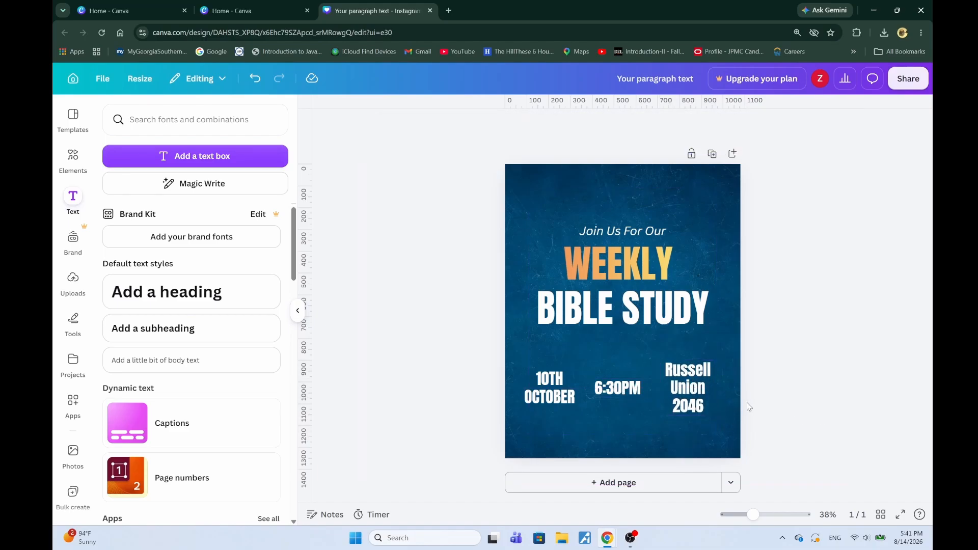
- Move the date, time and location texts together down near the bottom edge of the page
drag(523, 363, 689, 388)
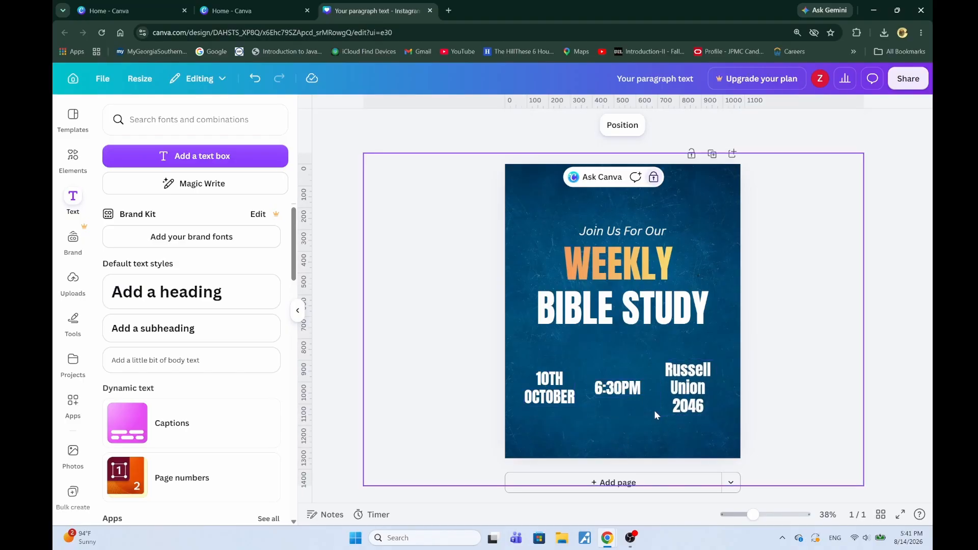
shift+click(692, 392)
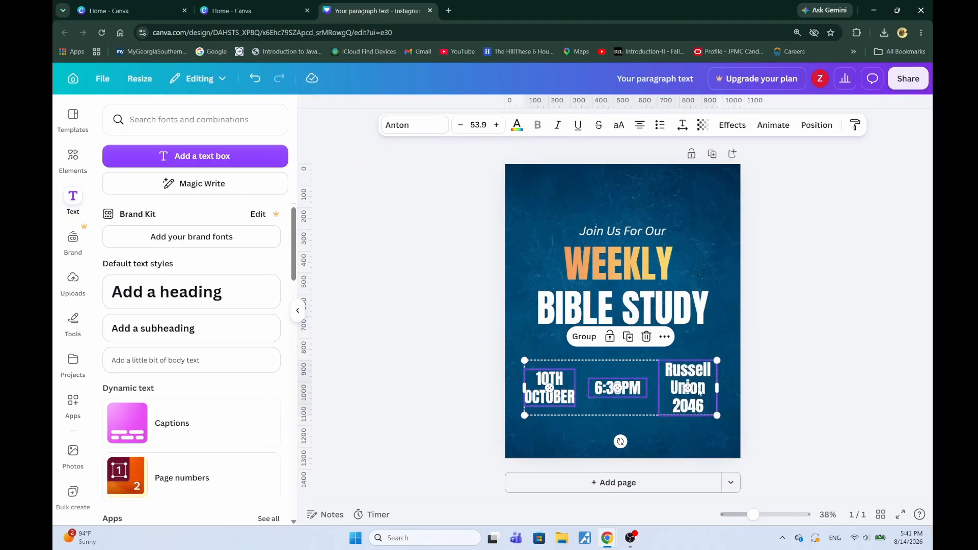
drag(693, 391, 702, 420)
click(766, 433)
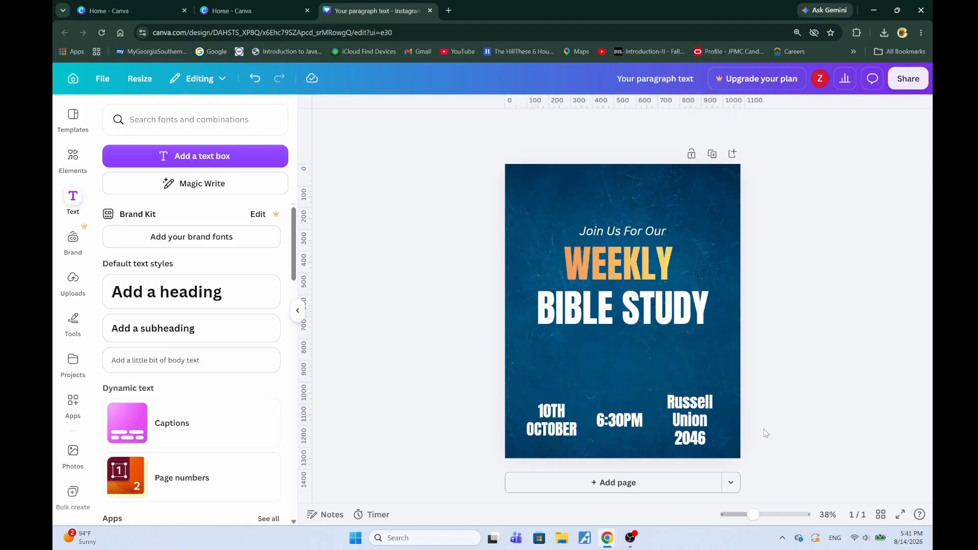
- Unlock the "Join Us For Our" line and the "WEEKLY BIBLE STUDY" heading and move both together higher on the page
click(628, 276)
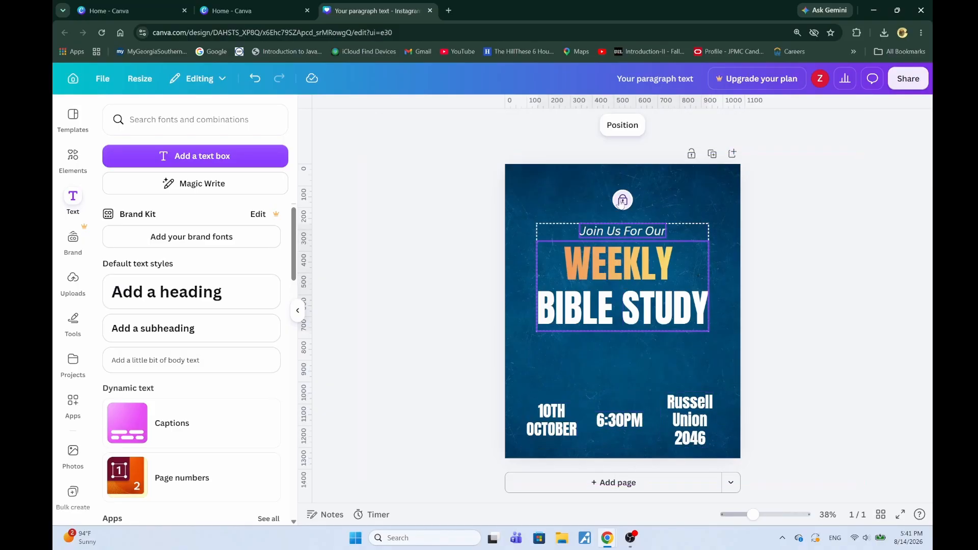
click(620, 203)
drag(637, 298, 638, 271)
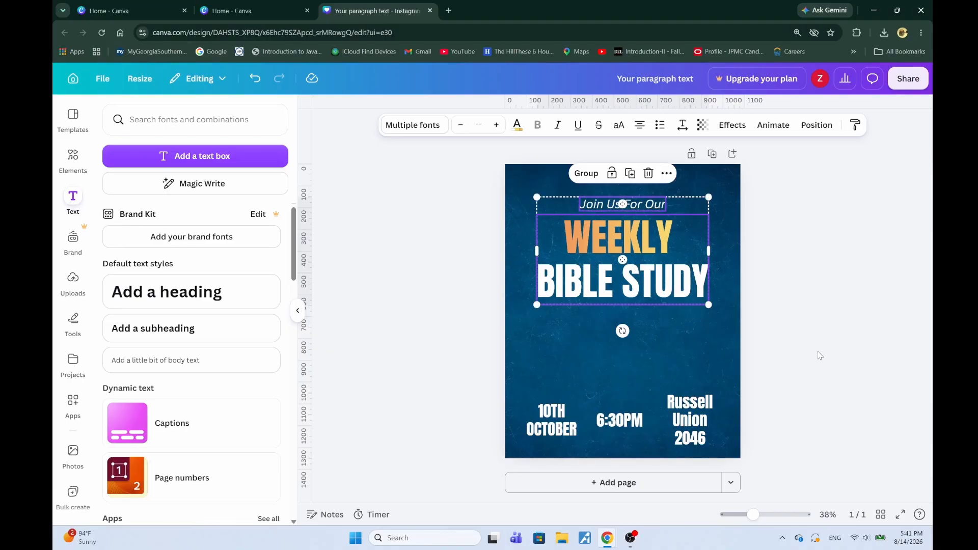
click(819, 356)
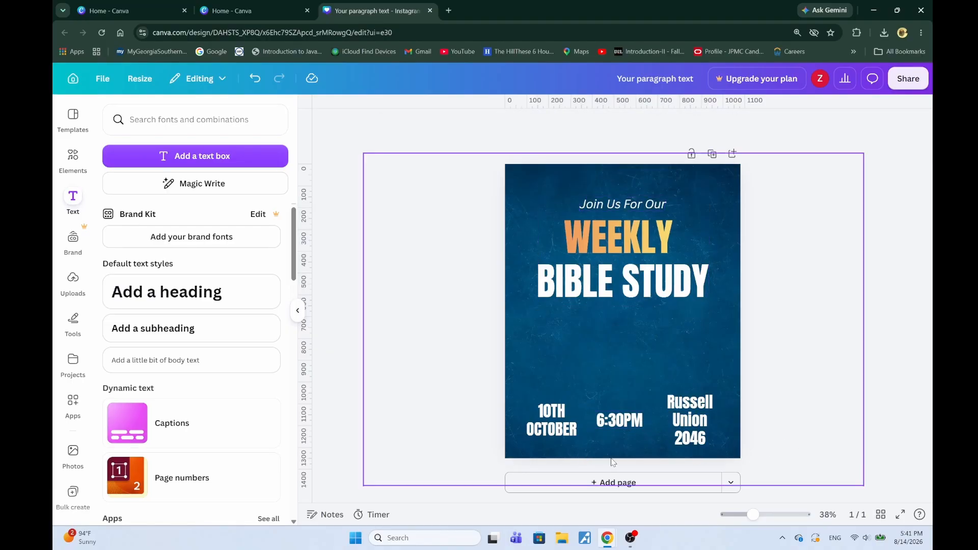
drag(474, 116, 811, 541)
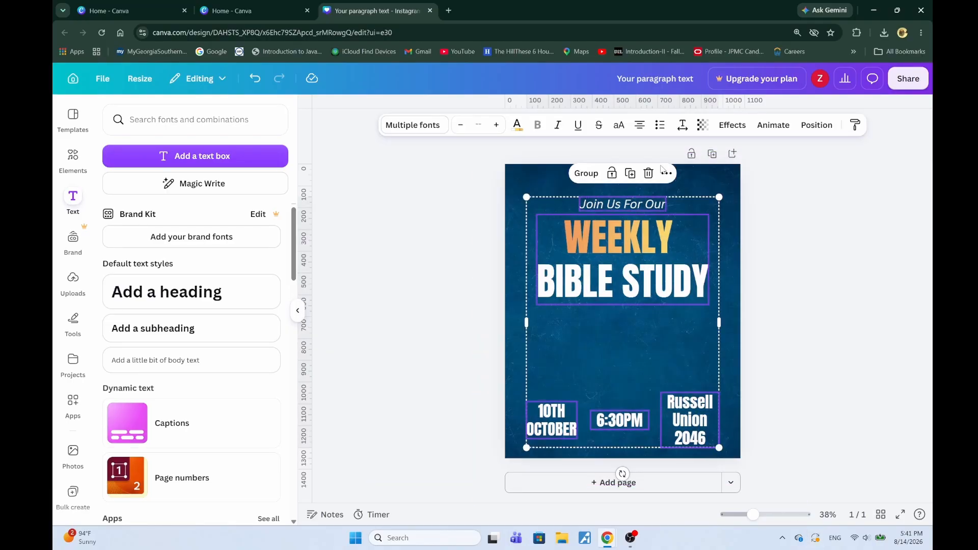
click(801, 262)
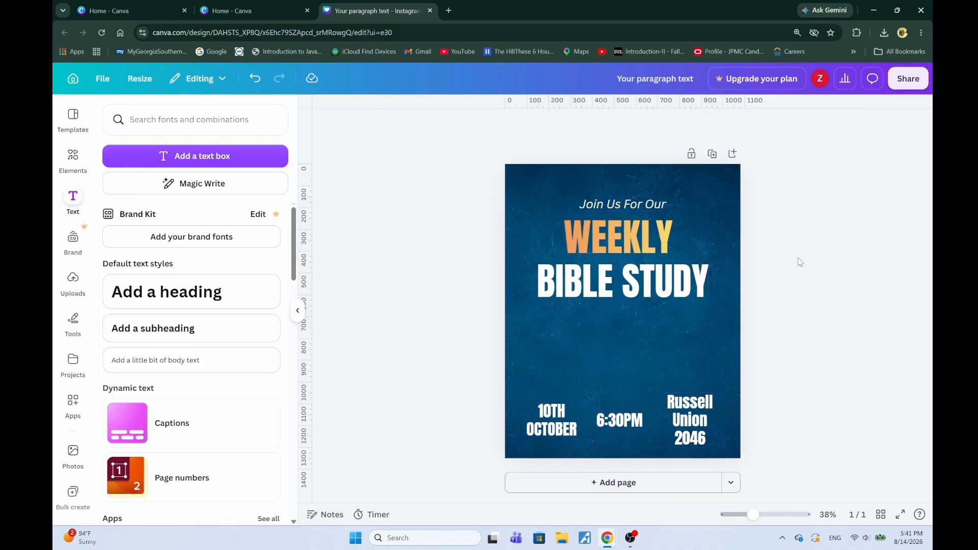
- Open the existing 500 × 500 px CMI Statesboro logo design from the recent designs and copy the logo
click(223, 5)
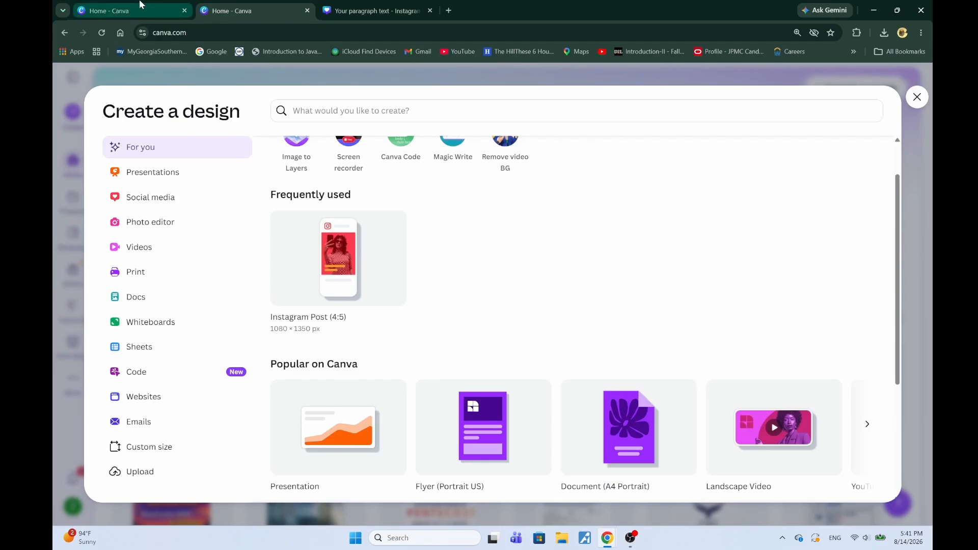
click(313, 78)
scroll(442, 449, down, 5)
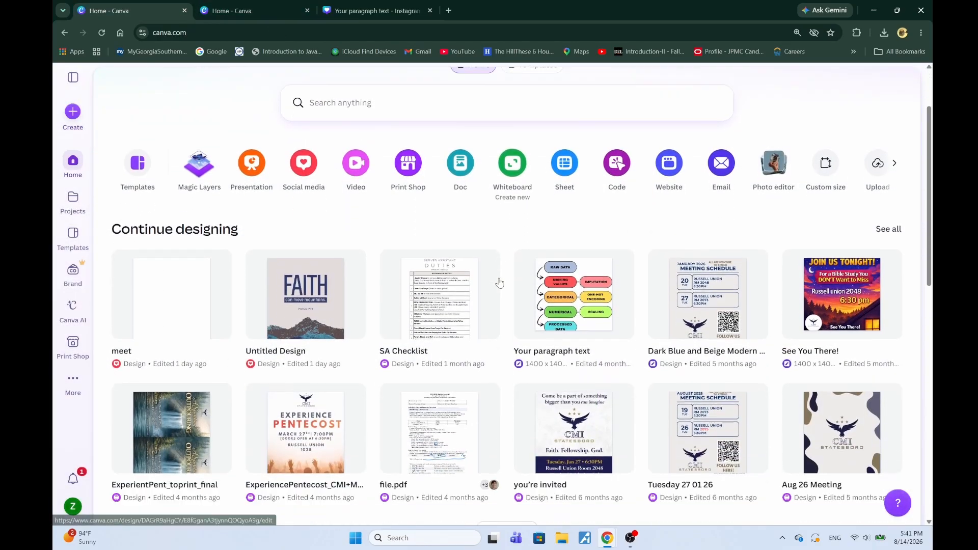
click(507, 416)
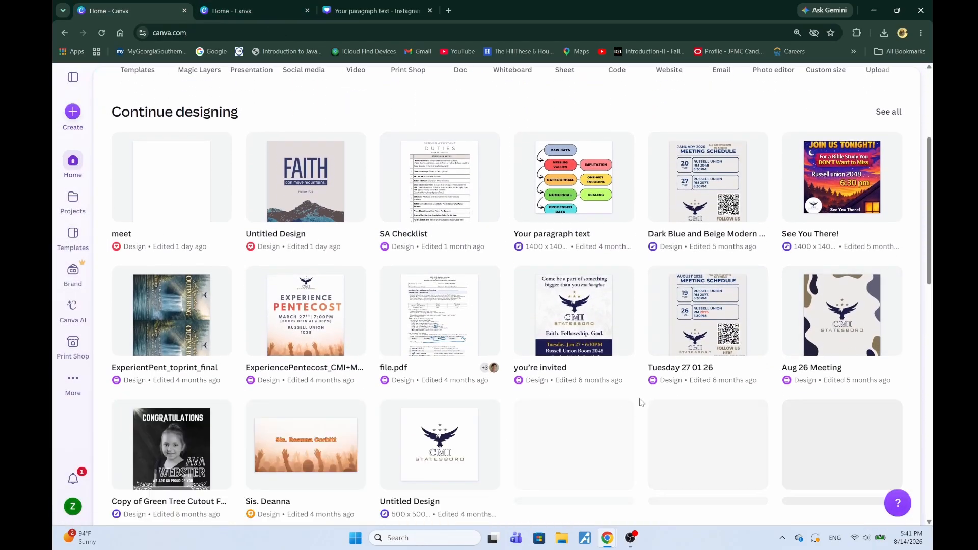
scroll(524, 322, down, 3)
scroll(525, 322, down, 2)
click(441, 173)
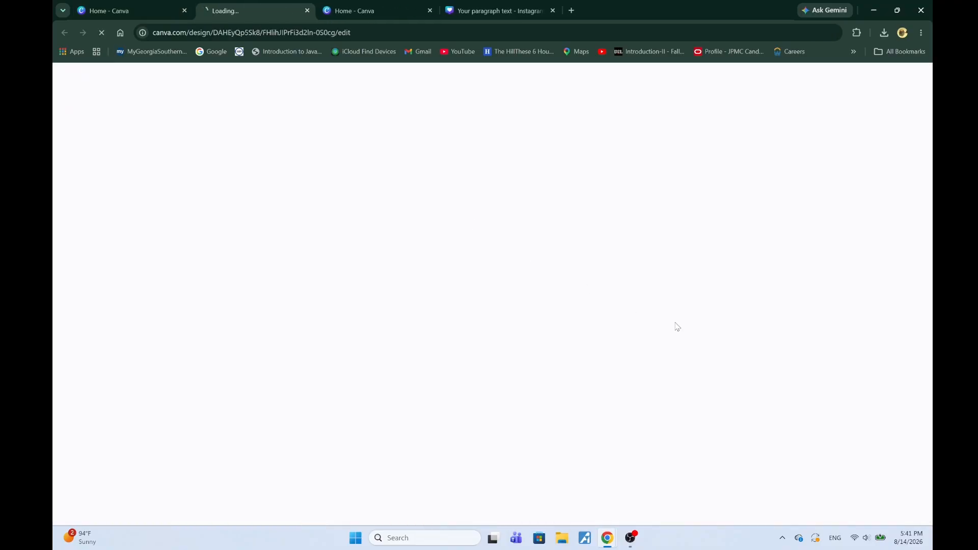
click(479, 261)
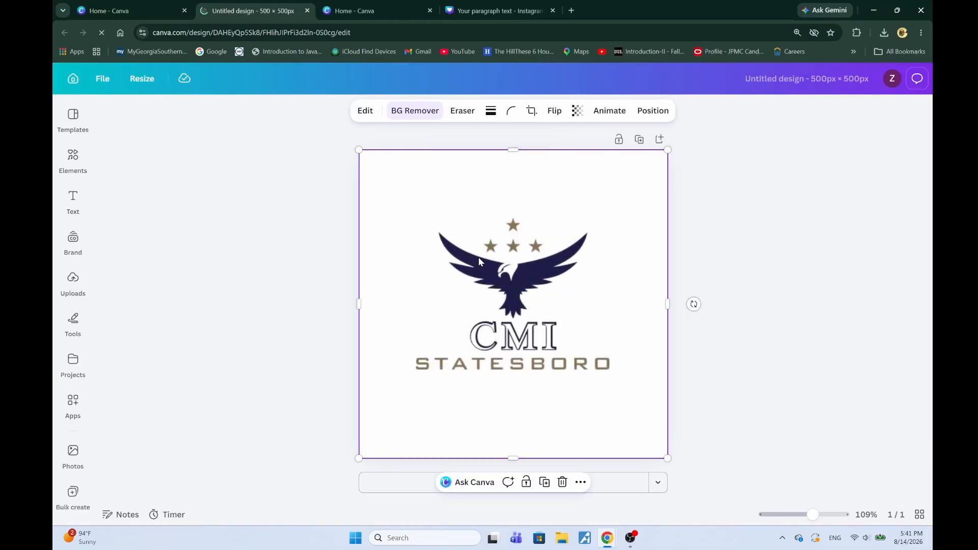
- Paste the CMI Statesboro logo into the Bible study flyer, slightly reduced, between the heading and the date
click(357, 10)
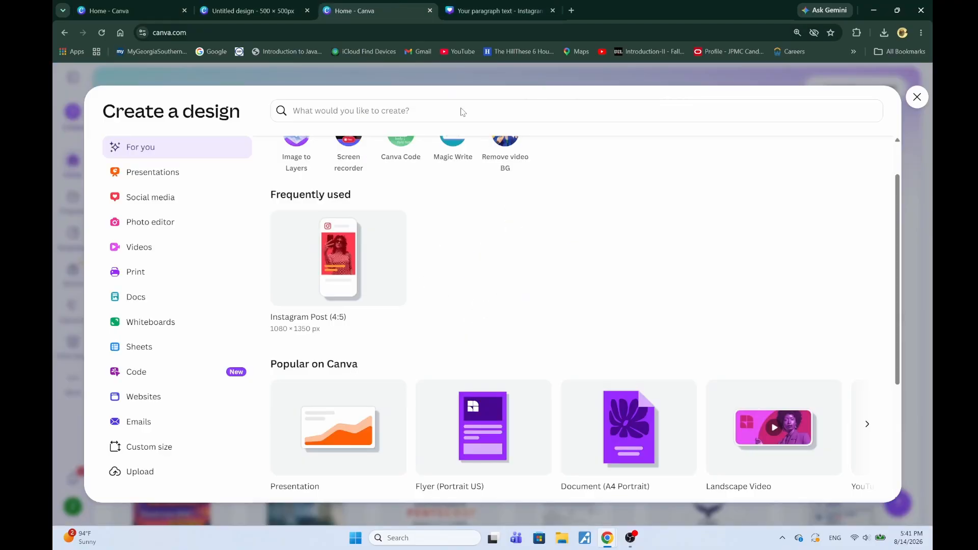
click(469, 10)
key(ctrl+v)
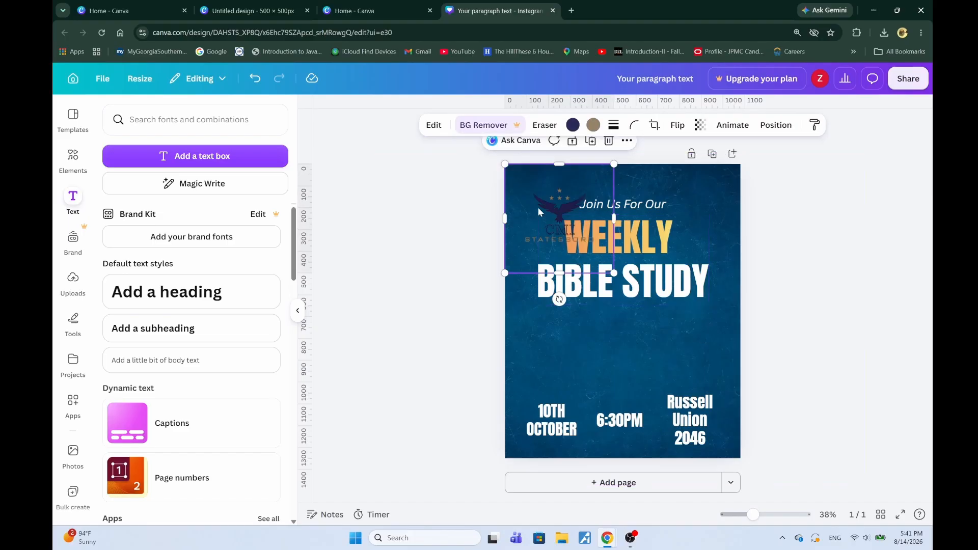
drag(552, 196, 565, 354)
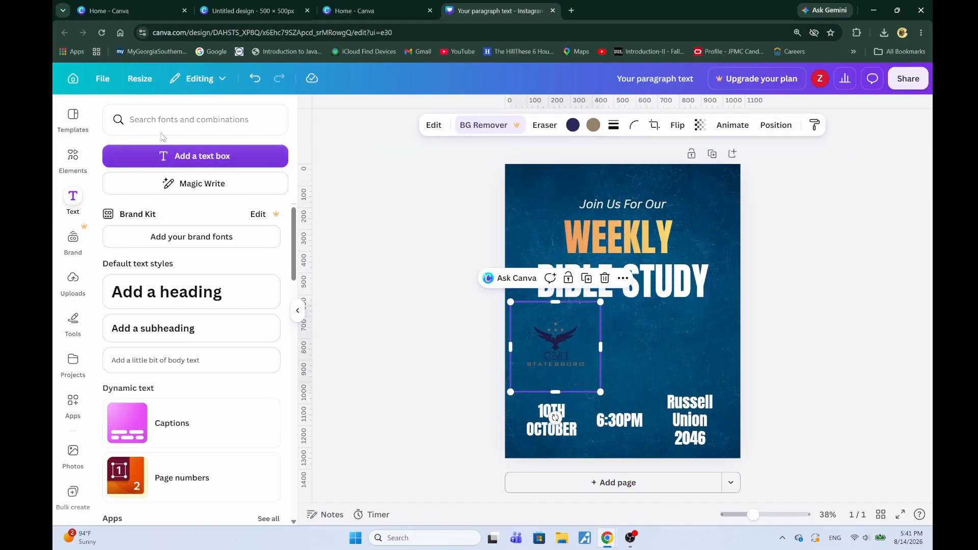
- Search the graphic elements for "white circle" and add the plain white filled circle to the page
click(152, 125)
text(white circle)
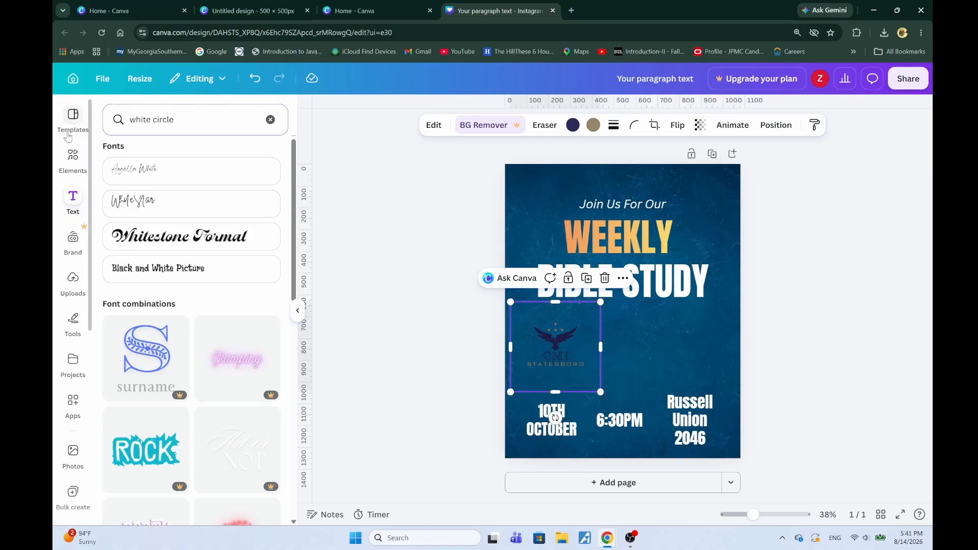
click(73, 157)
click(175, 120)
key(ctrl+a)
text(w)
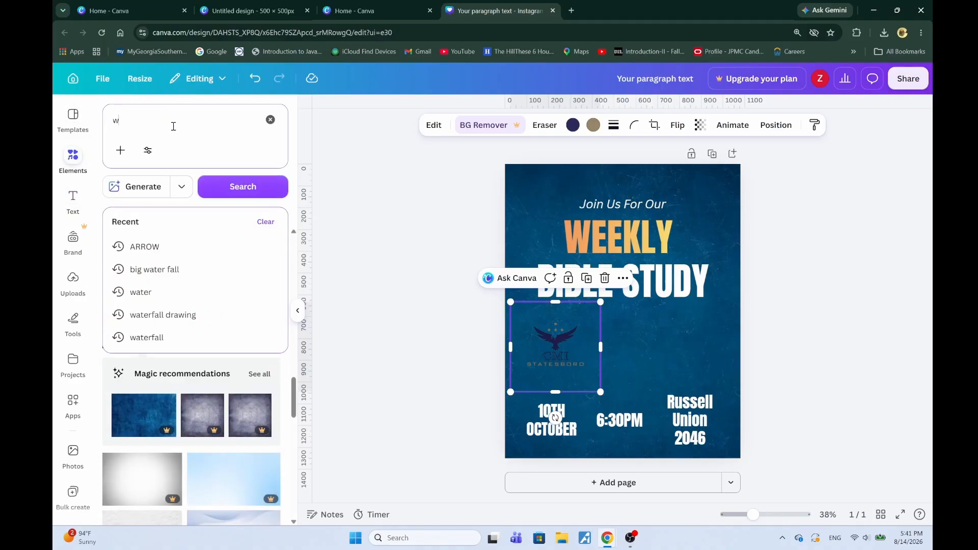
text(hite circle)
key(Return)
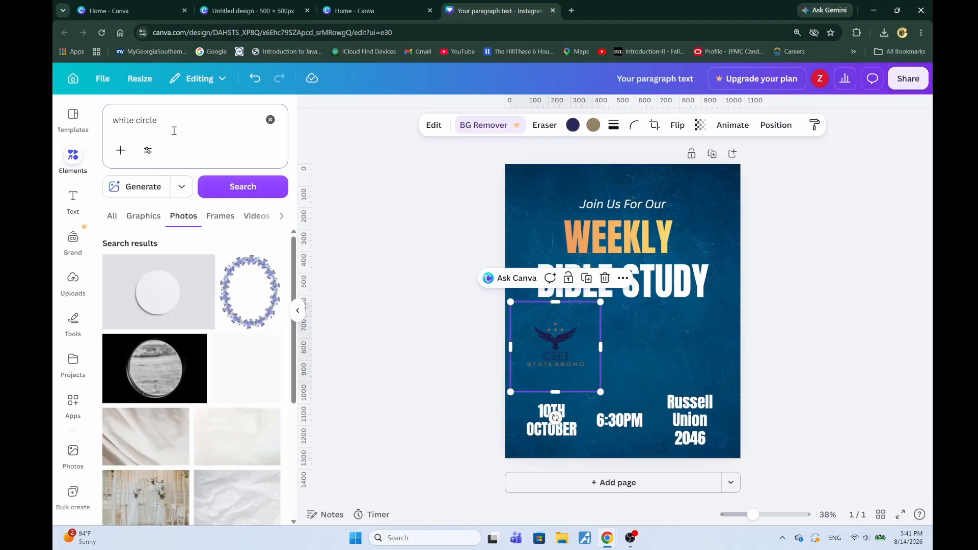
click(144, 216)
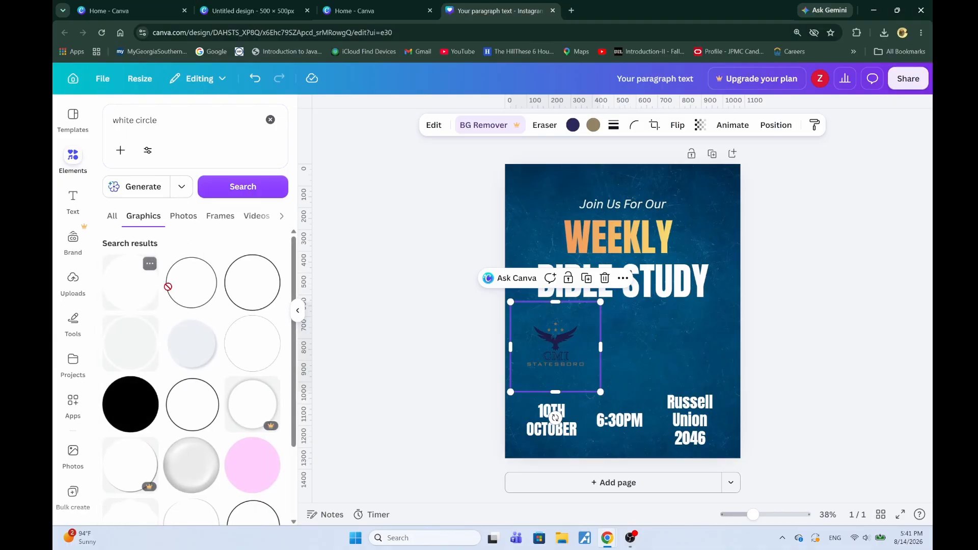
drag(147, 281, 644, 352)
- Place the white circle below the "BIBLE STUDY" heading, overlap it with the CMI Statesboro logo, and send the circle backward behind the logo
drag(577, 343, 572, 240)
drag(642, 378, 550, 342)
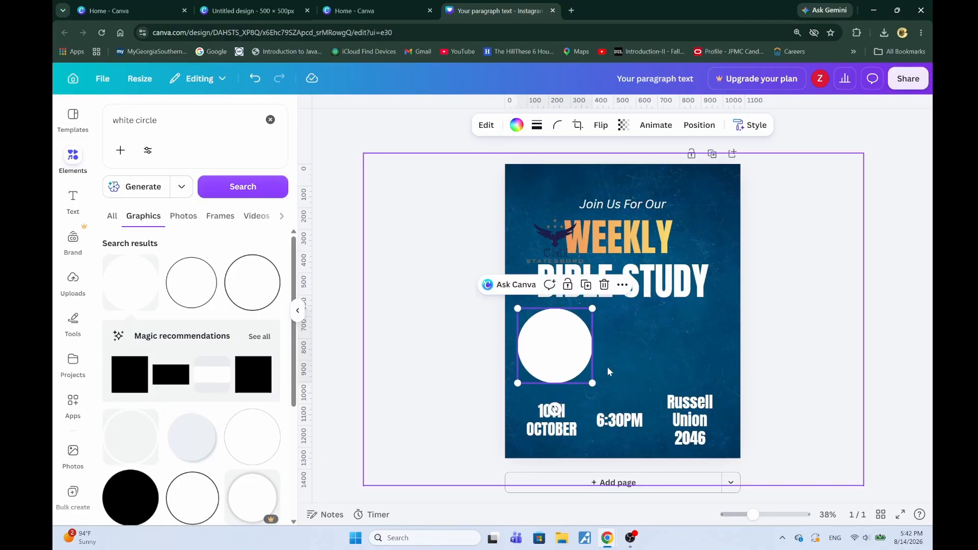
drag(564, 248, 591, 349)
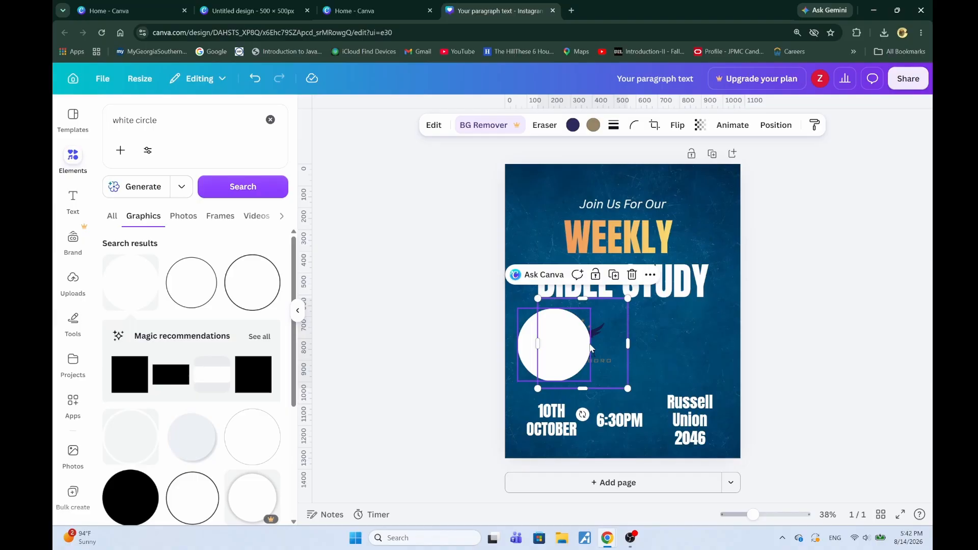
click(528, 346)
right_click(530, 347)
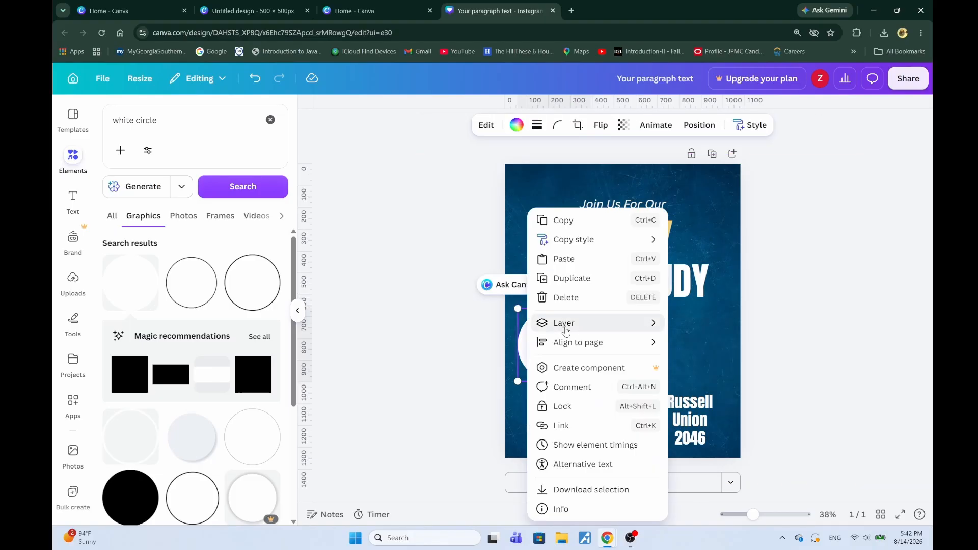
mouse_move(560, 324)
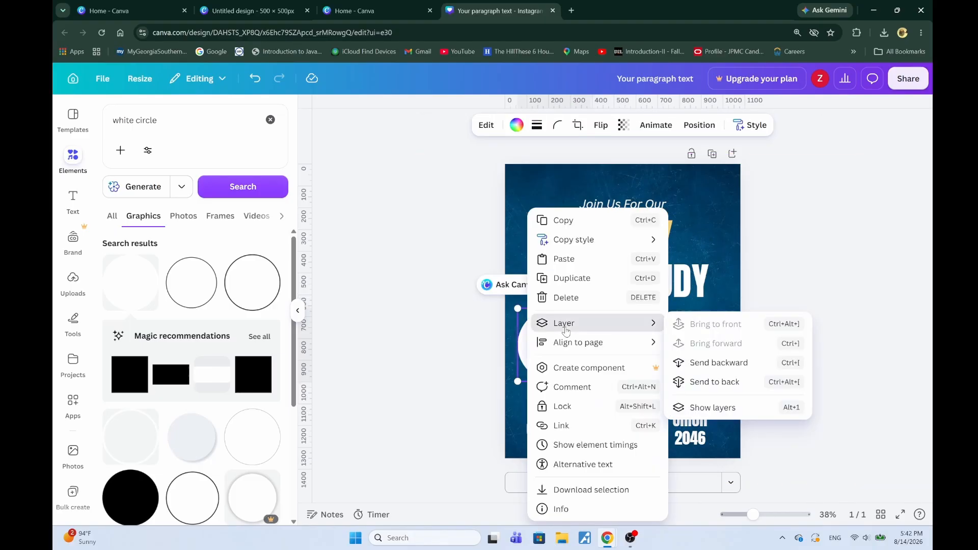
click(750, 365)
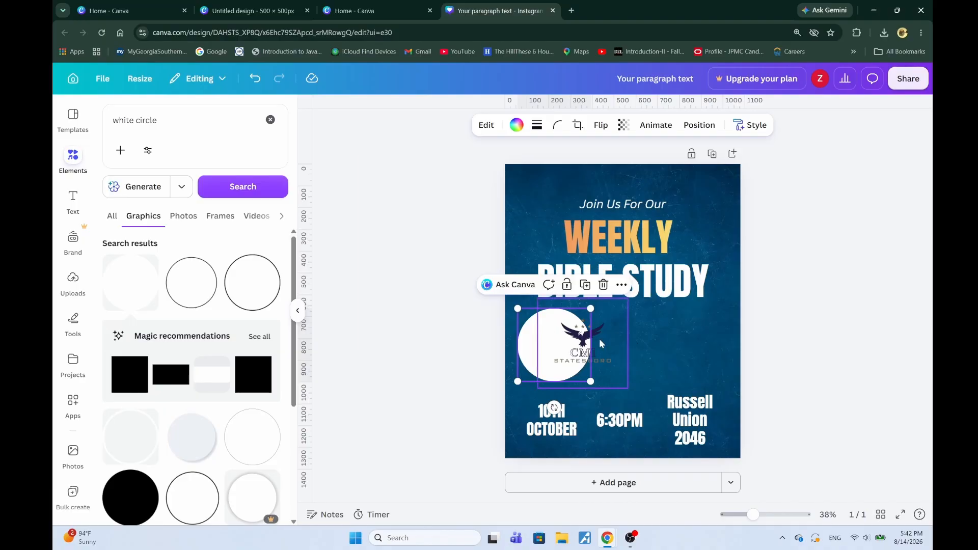
- Reduce the CMI Statesboro logo slightly and centre it on the white circle
drag(605, 349, 577, 350)
drag(600, 395, 595, 389)
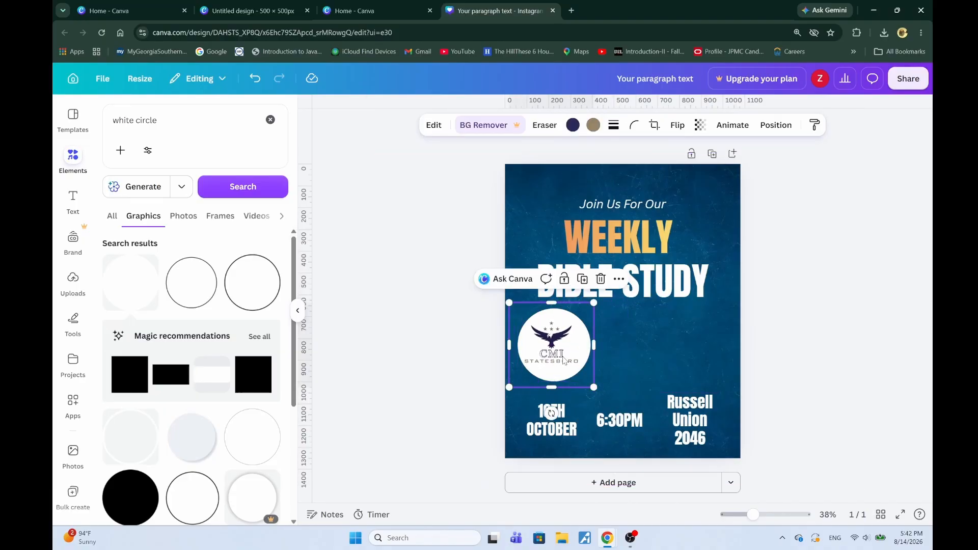
drag(565, 359, 555, 345)
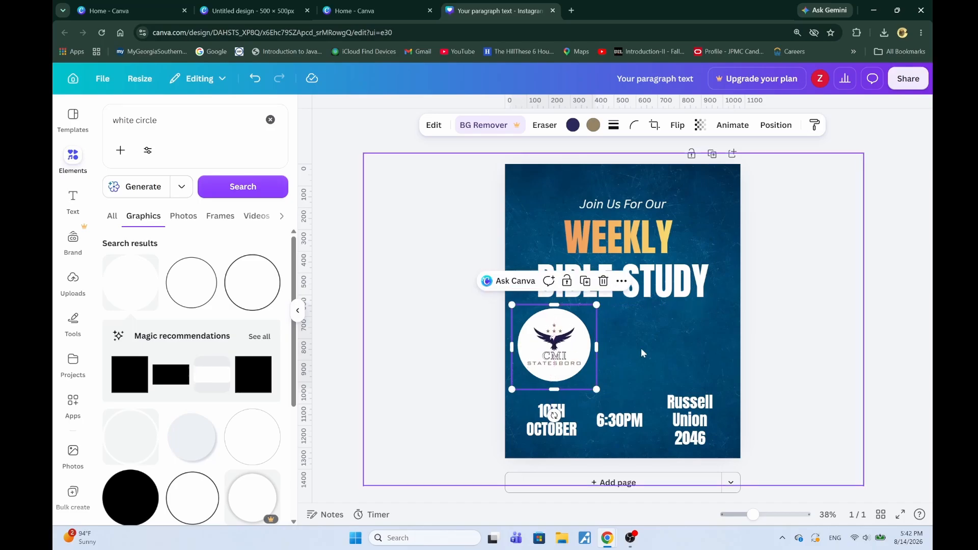
click(782, 343)
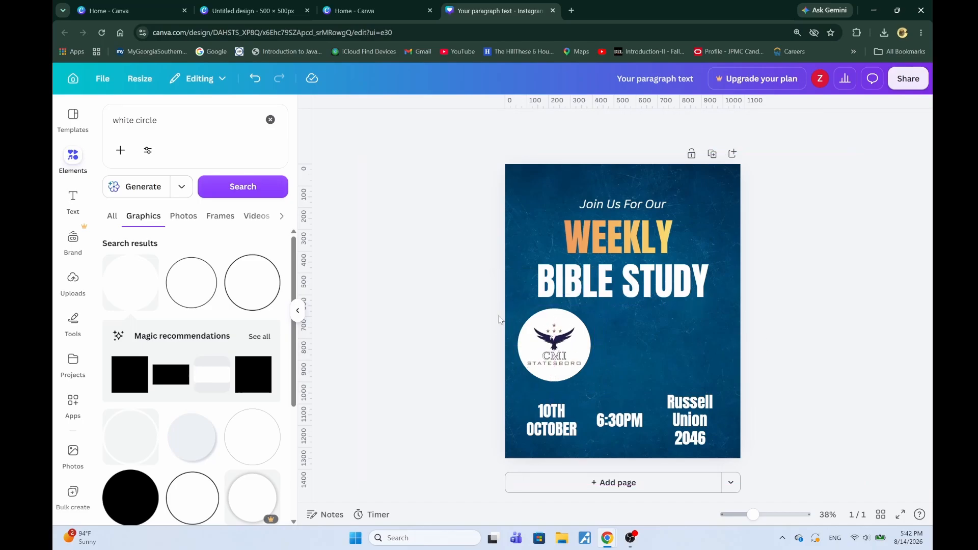
- Group the CMI Statesboro logo with the white circle behind it
drag(488, 326, 599, 367)
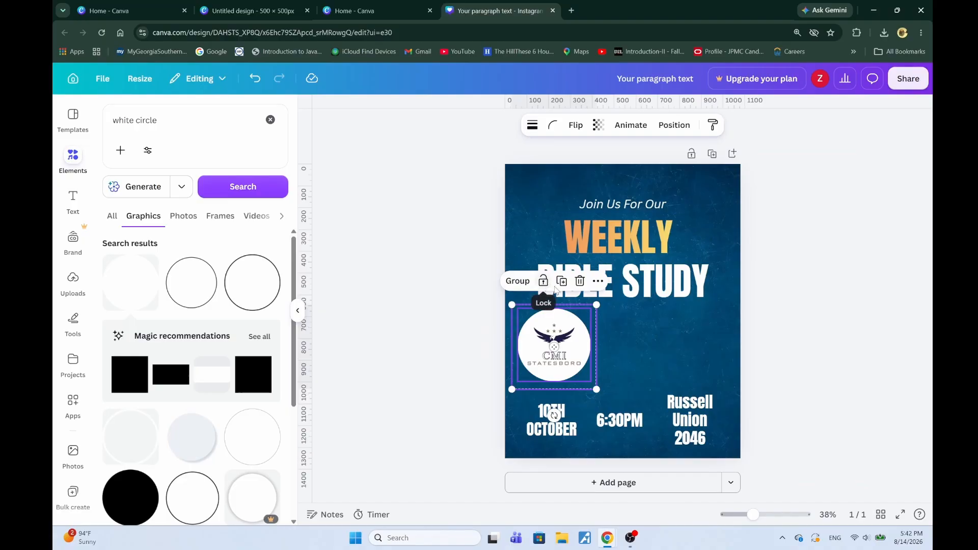
right_click(573, 352)
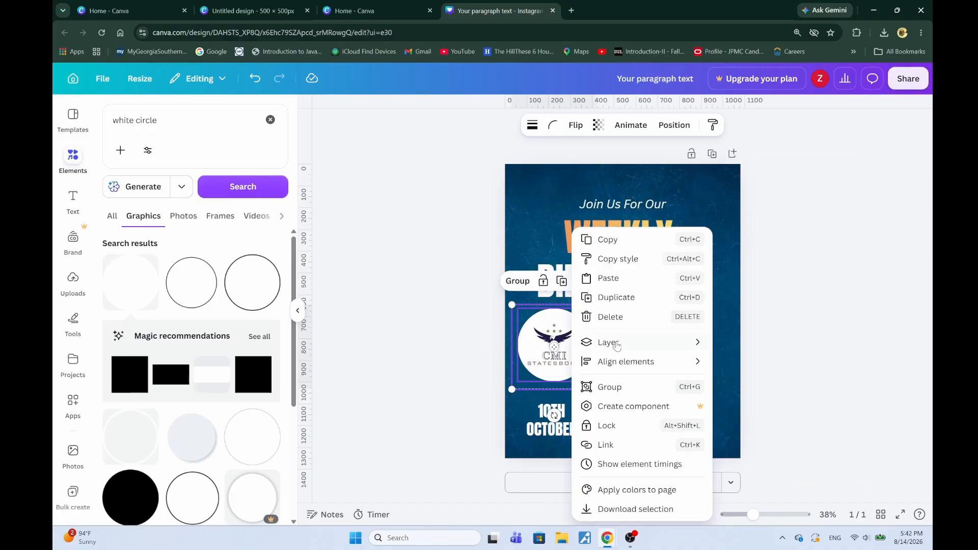
click(613, 388)
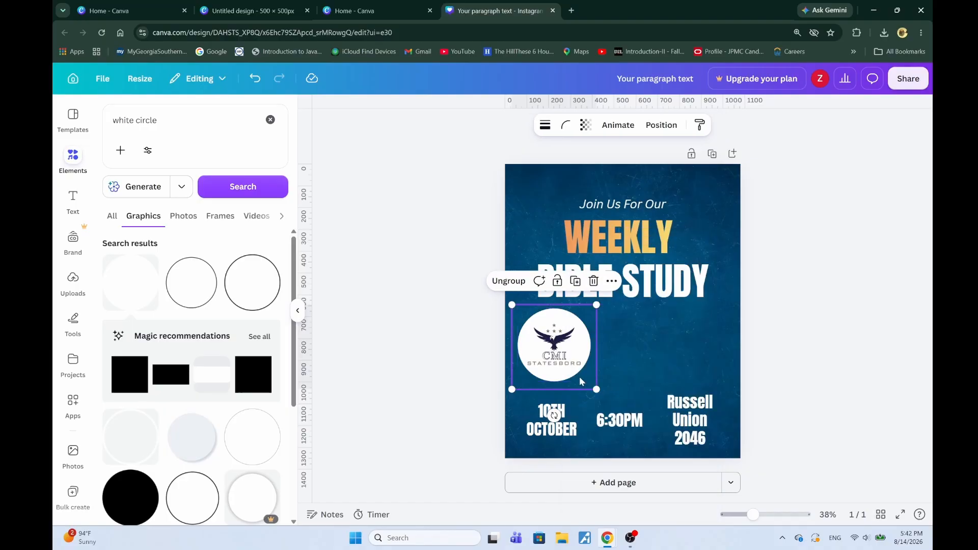
click(823, 345)
- Move the grouped logo badge to the page's upper-right corner and shrink it to clear the heading text
drag(560, 351, 666, 248)
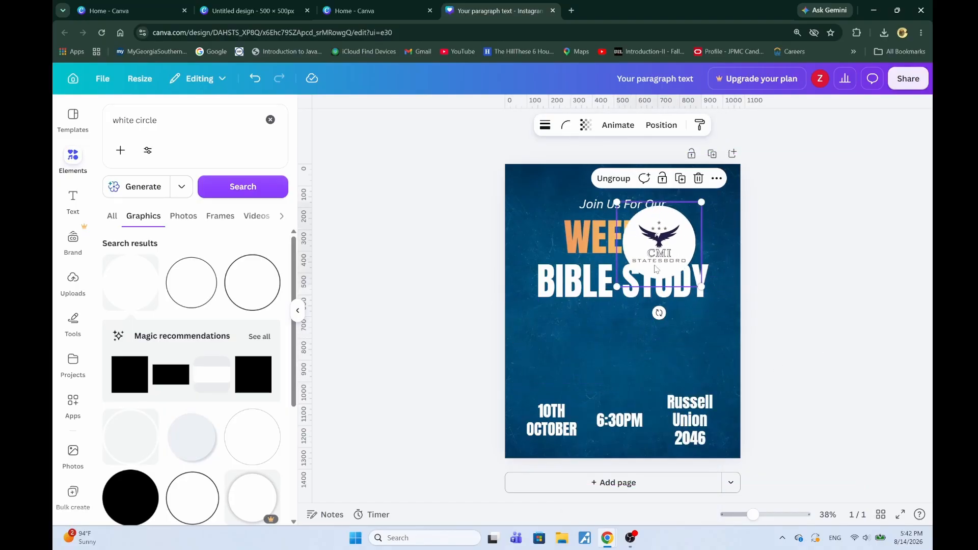
drag(616, 288, 714, 217)
click(784, 329)
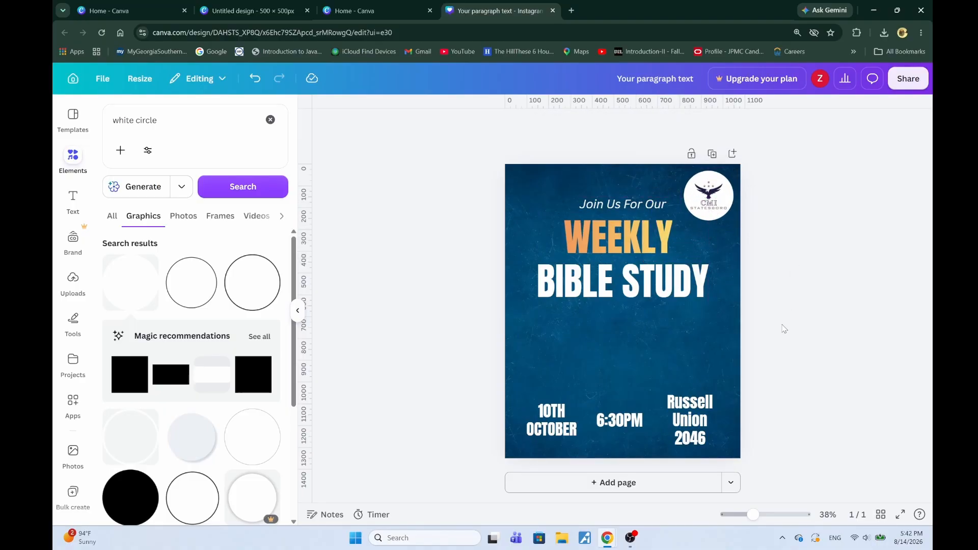
- Search the graphic elements for "bible" and add the open yellow Bible with a radiating cross above it
double_click(169, 126)
click(169, 125)
text(wh)
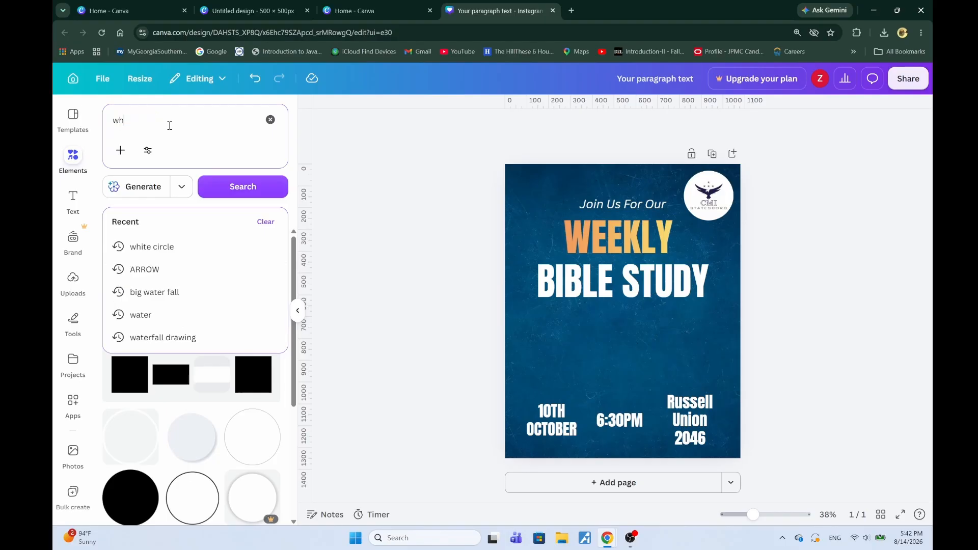
key(BackSpace)
text(bible)
key(Return)
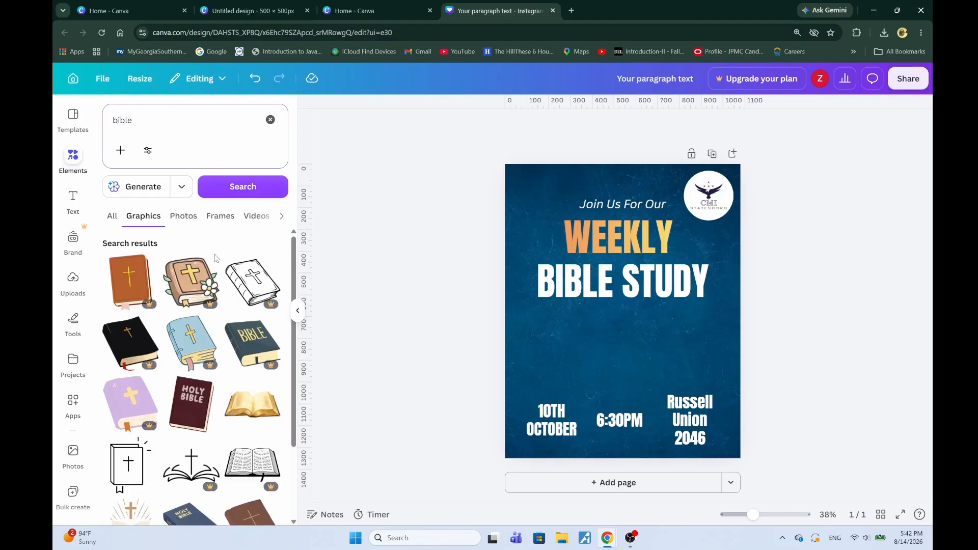
scroll(214, 258, down, 5)
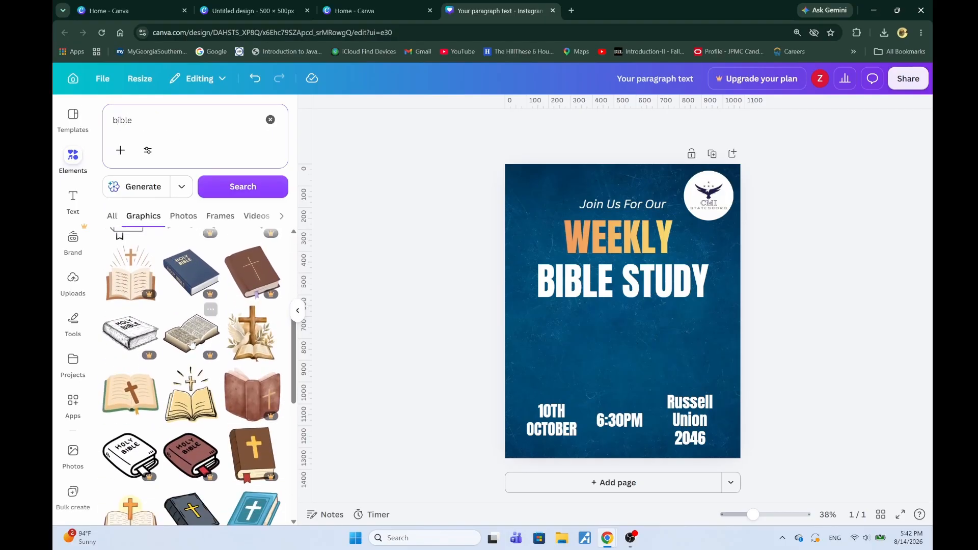
scroll(192, 345, down, 1)
click(191, 345)
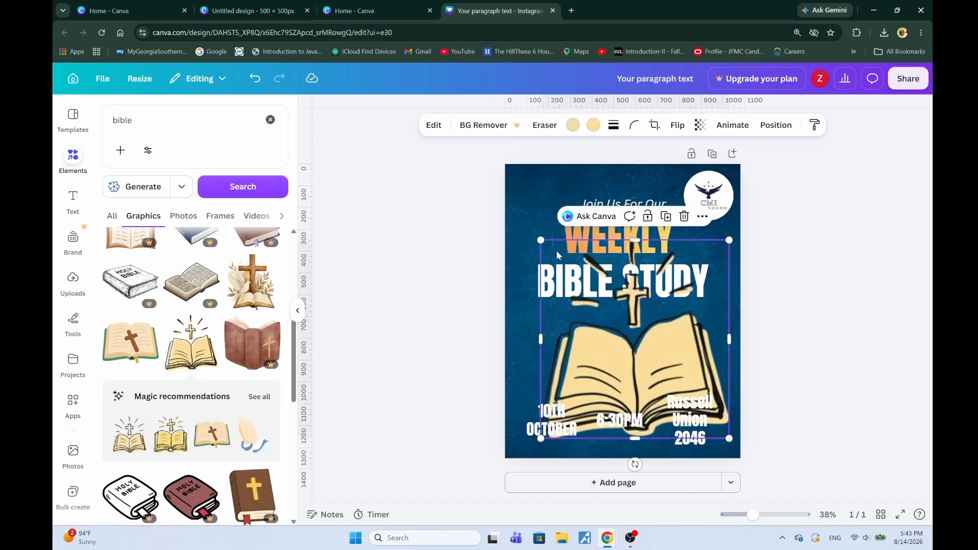
- Shrink the open Bible graphic and centre it between the "BIBLE STUDY" heading and the date, time and location row
drag(541, 240, 599, 303)
drag(636, 353, 624, 358)
click(856, 367)
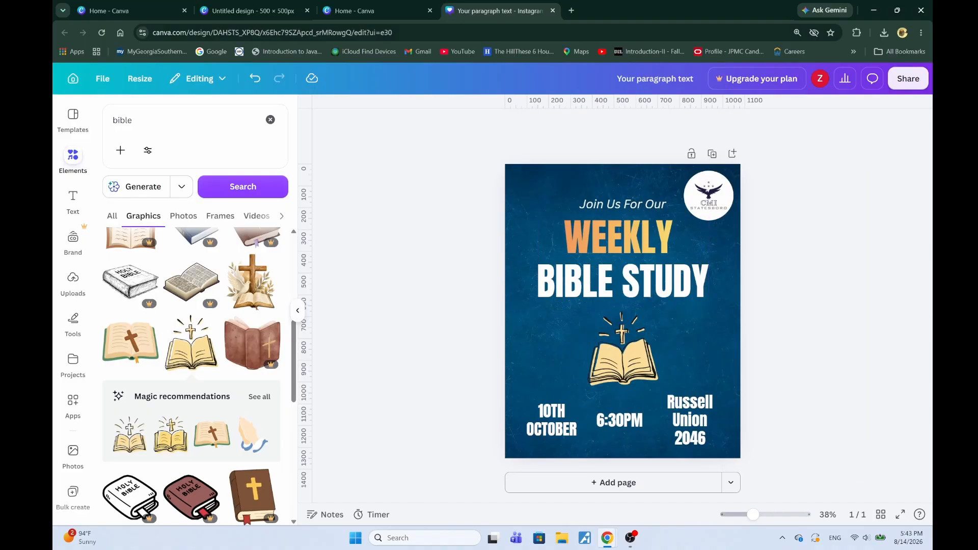